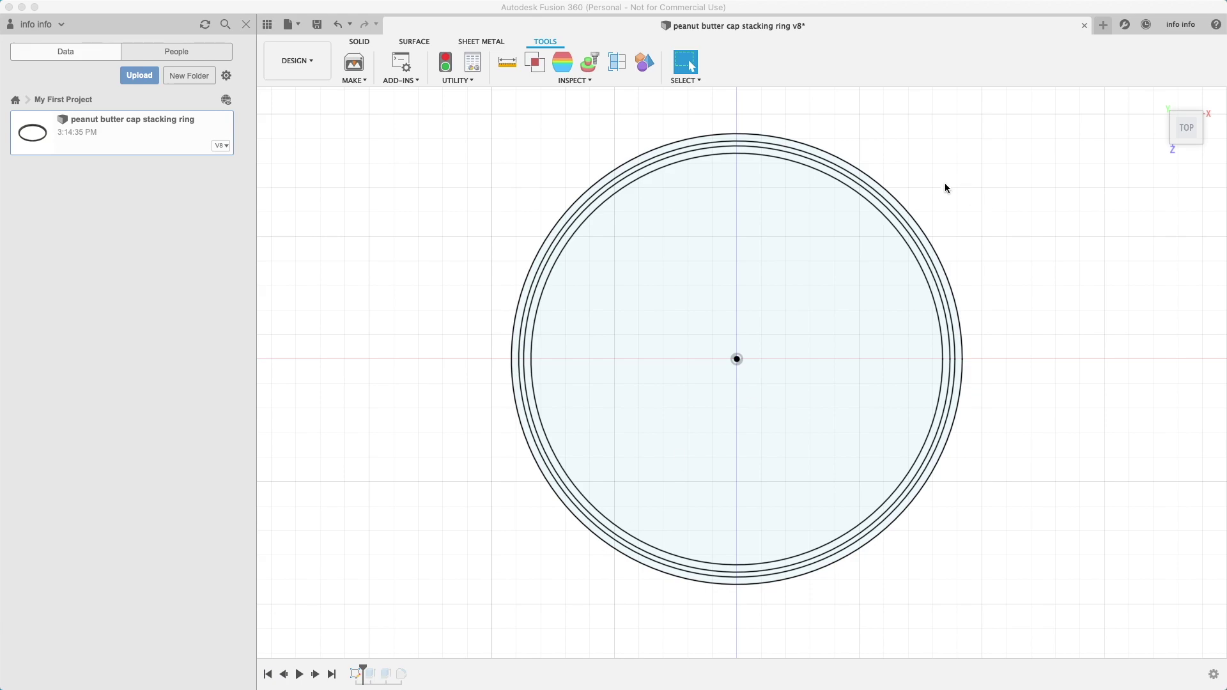
Measure the ring circles, confirming a 43.5 mm outer radius and 2.5 mm gaps between neighbours
left_click(873, 179)
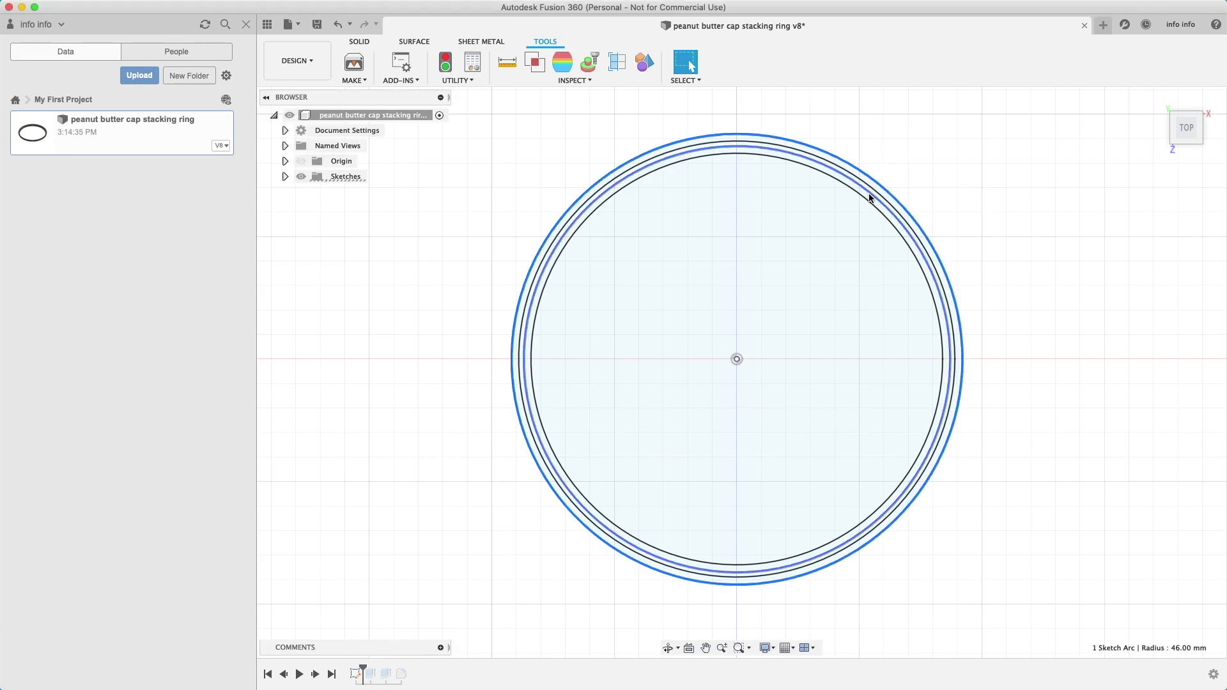
left_click(869, 198, "shift")
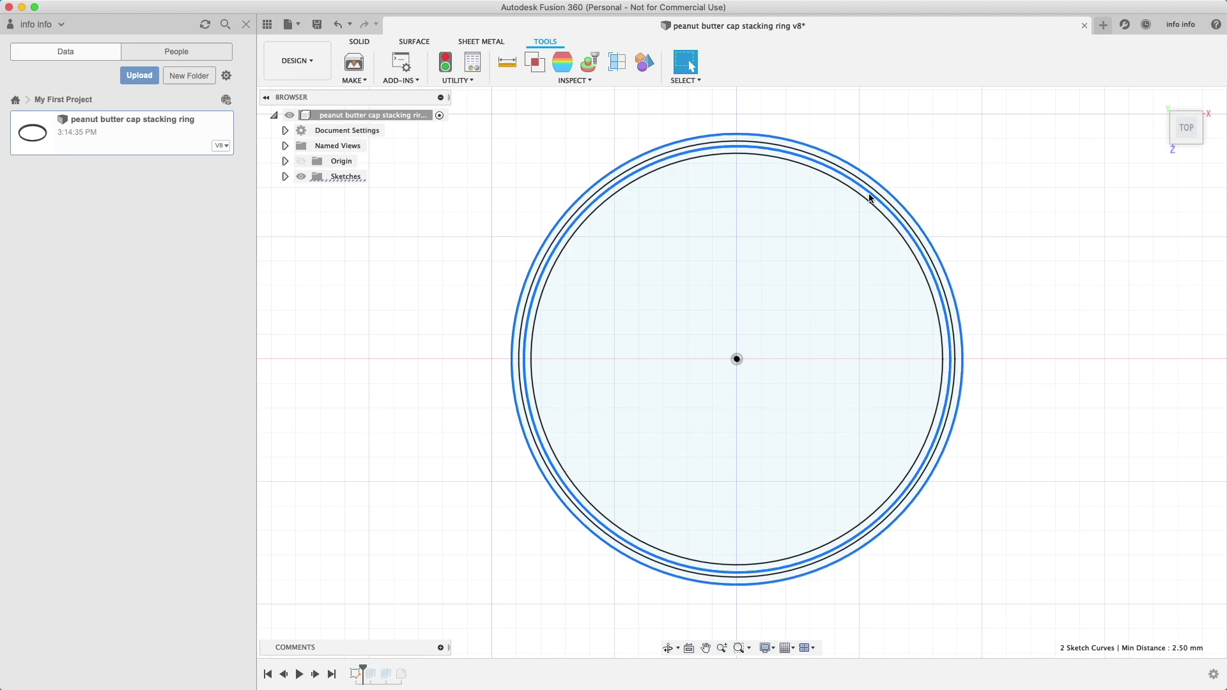
left_click(870, 198)
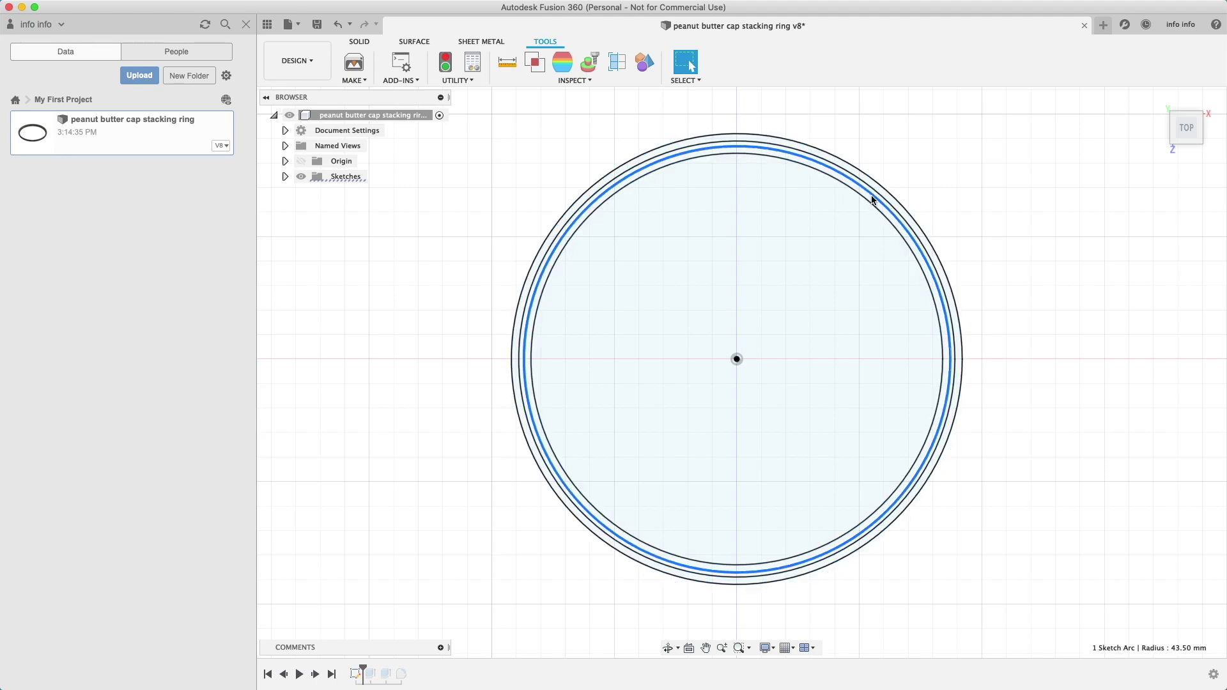
left_click(870, 206, "shift")
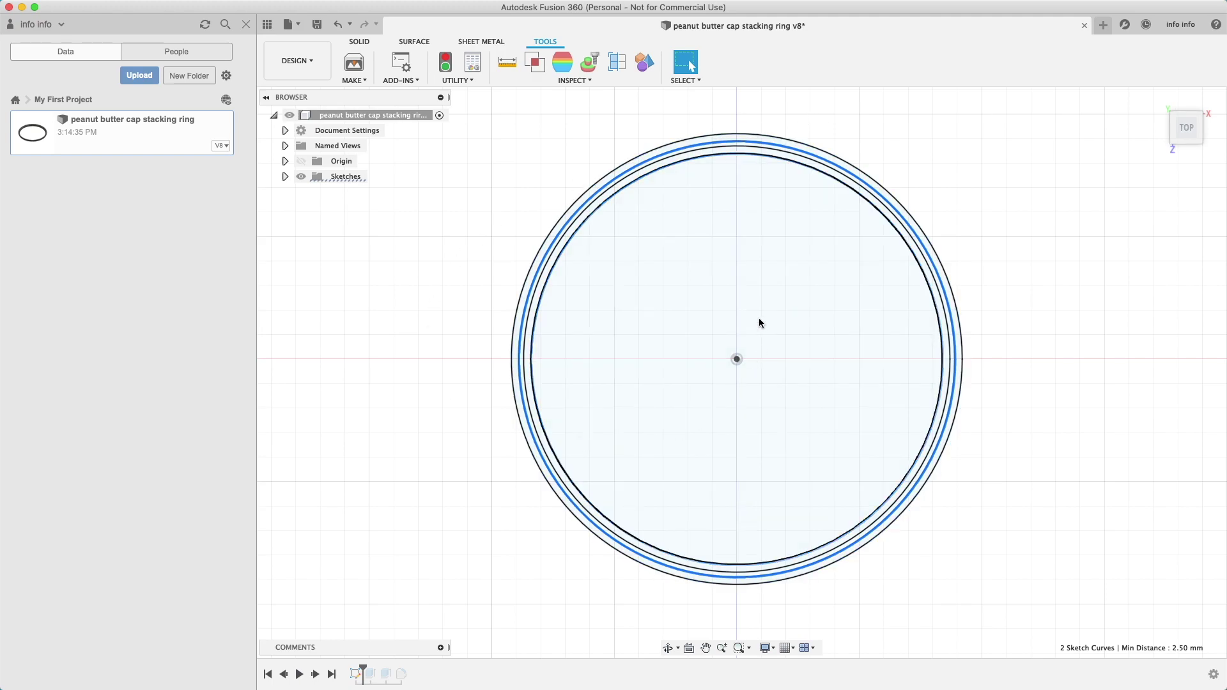
left_click(403, 42)
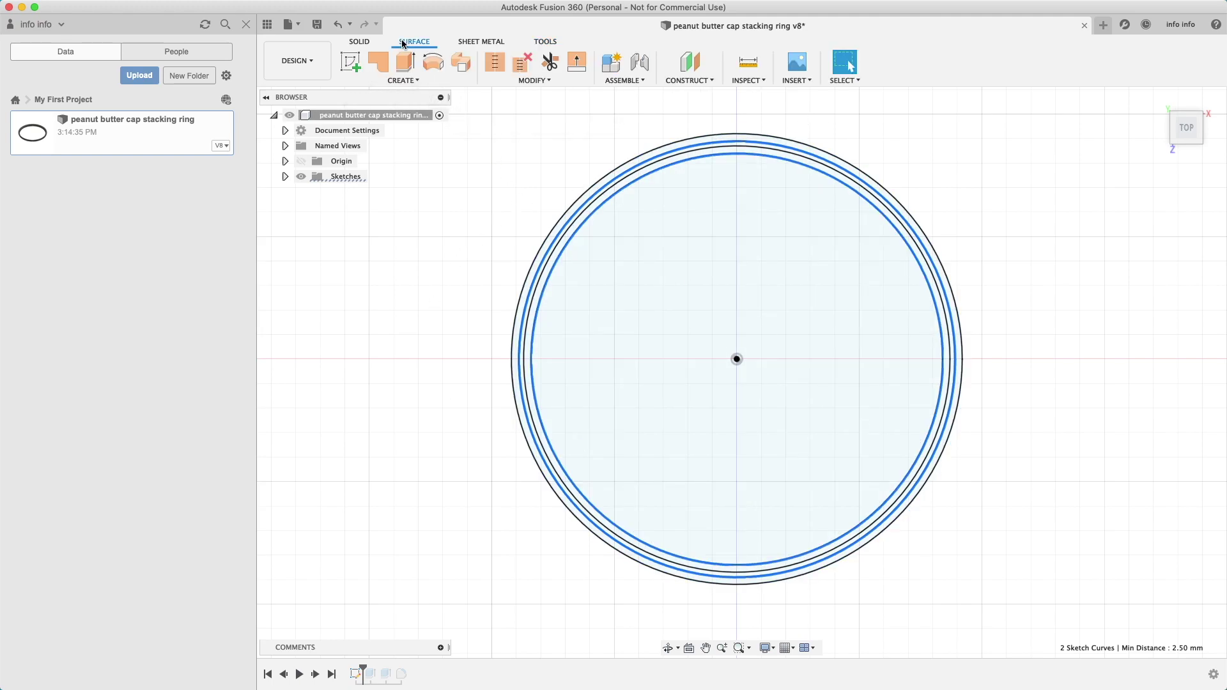
left_click(537, 81)
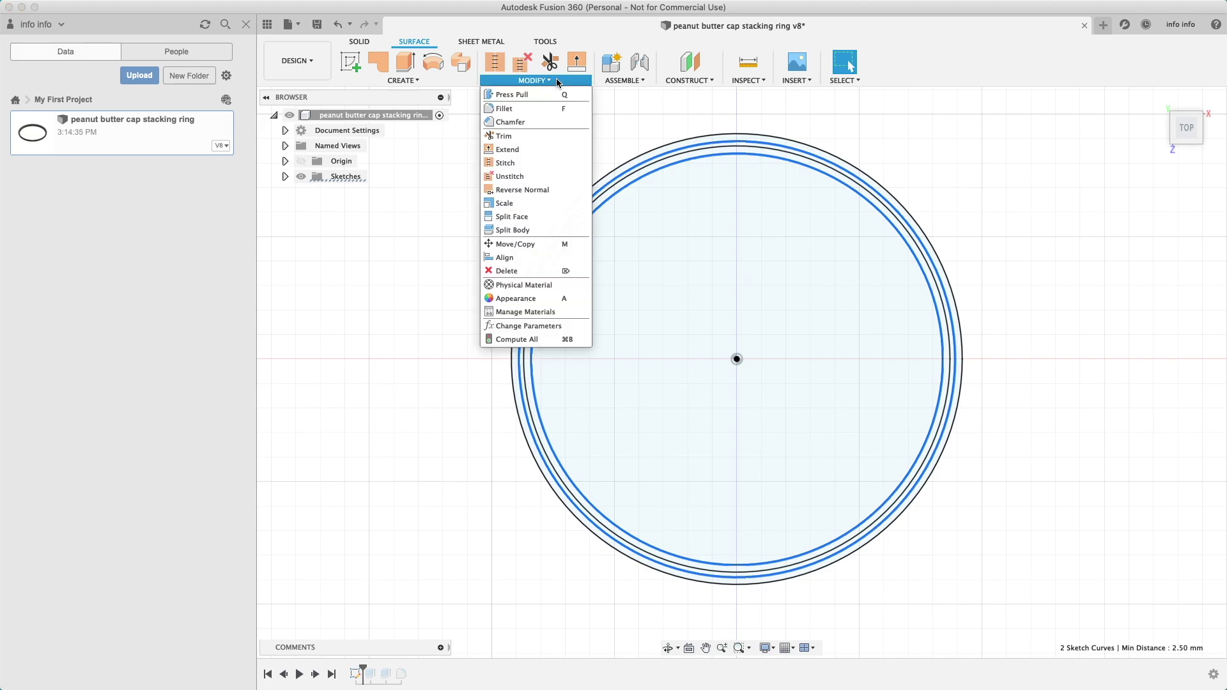
left_click(534, 326)
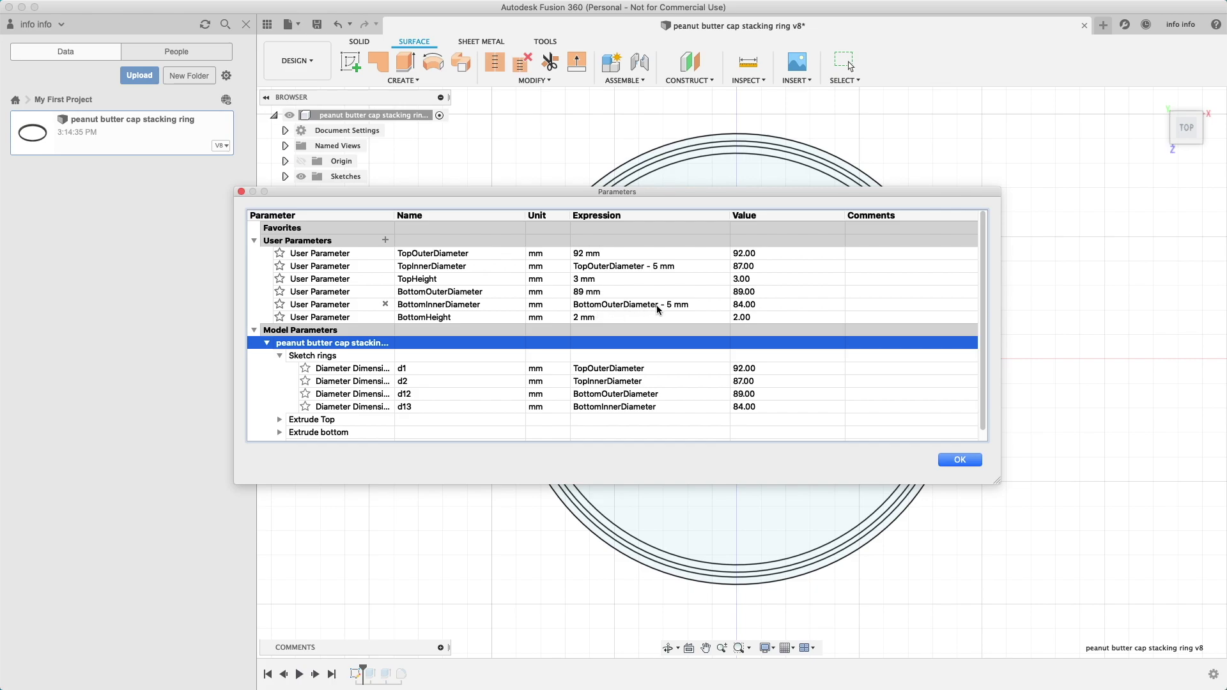
Close the parameters table and edit the ring sketch, shifted down to reveal the top dimensions
left_click(963, 461)
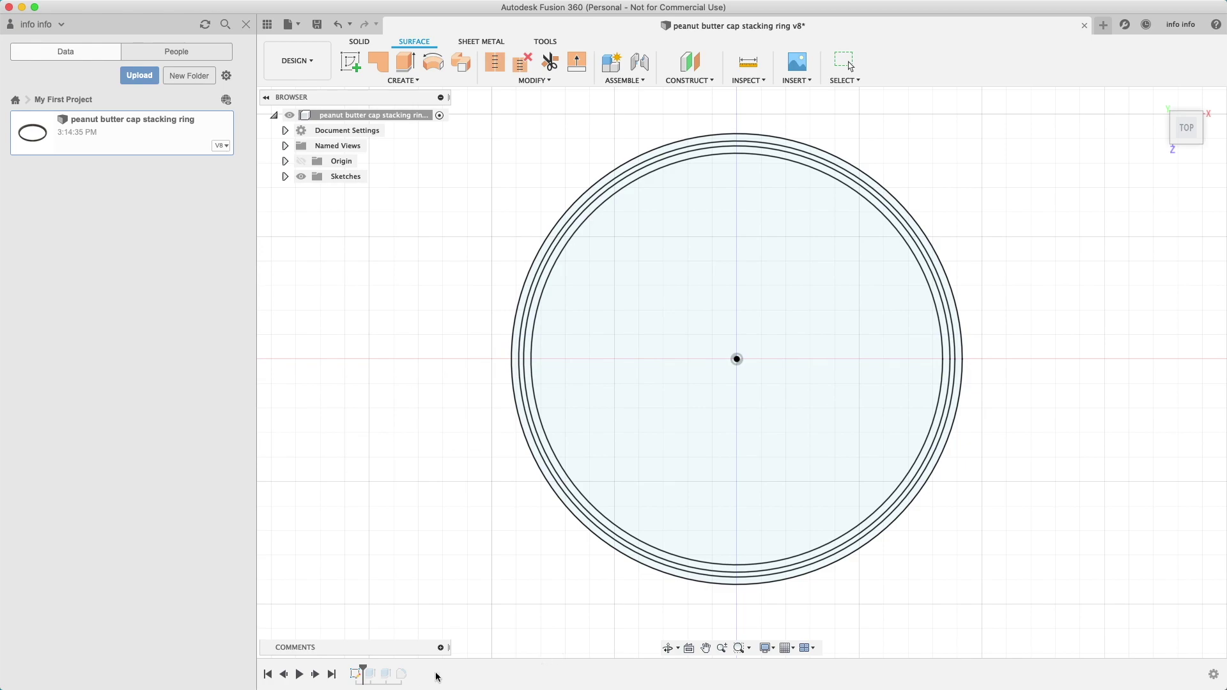
double_click(355, 673)
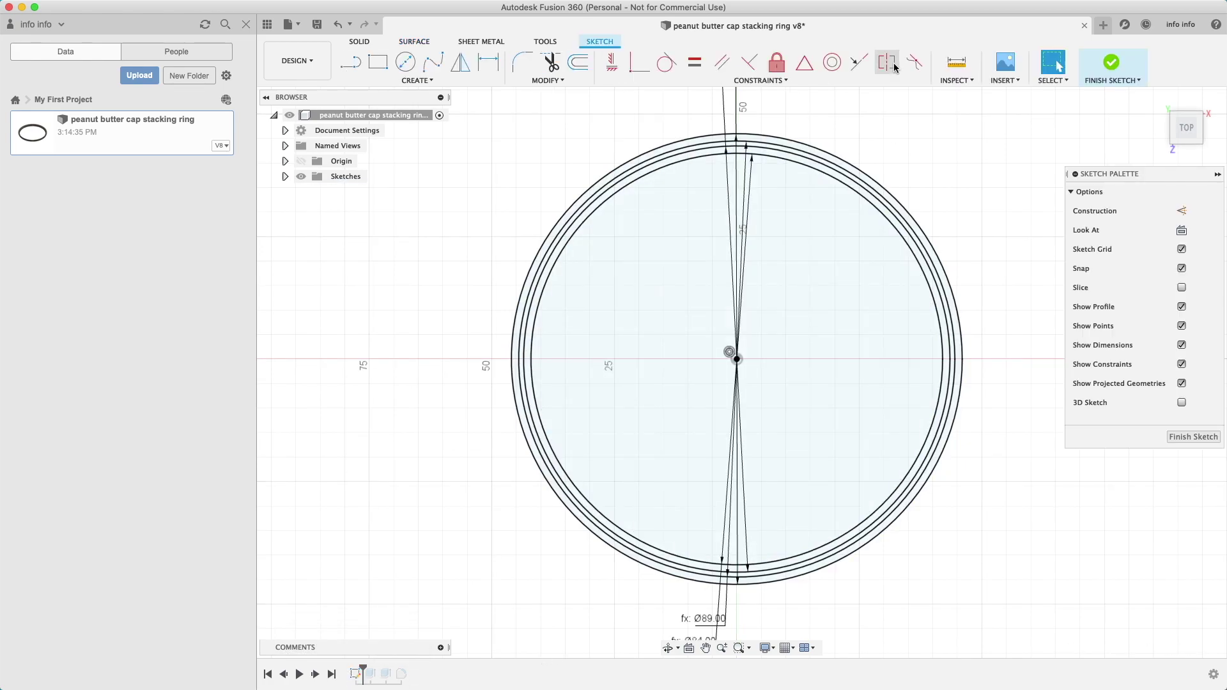
scroll(793, 189, "down", 3)
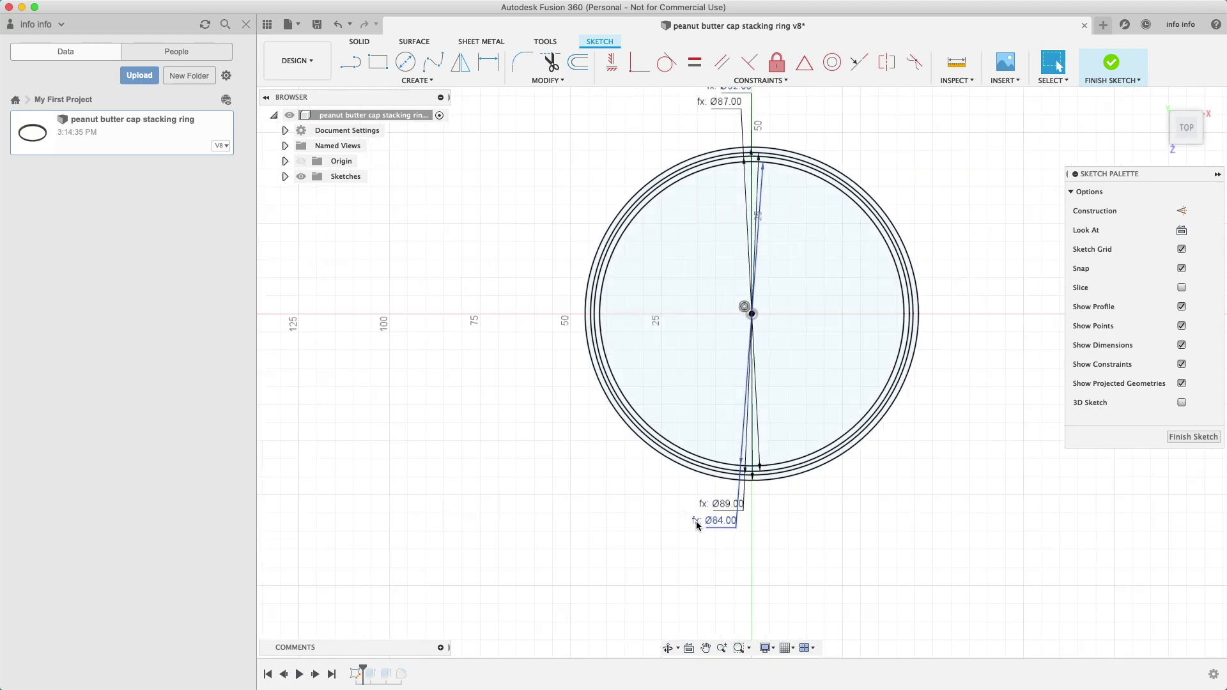
middle_click_drag(906, 154, 904, 203)
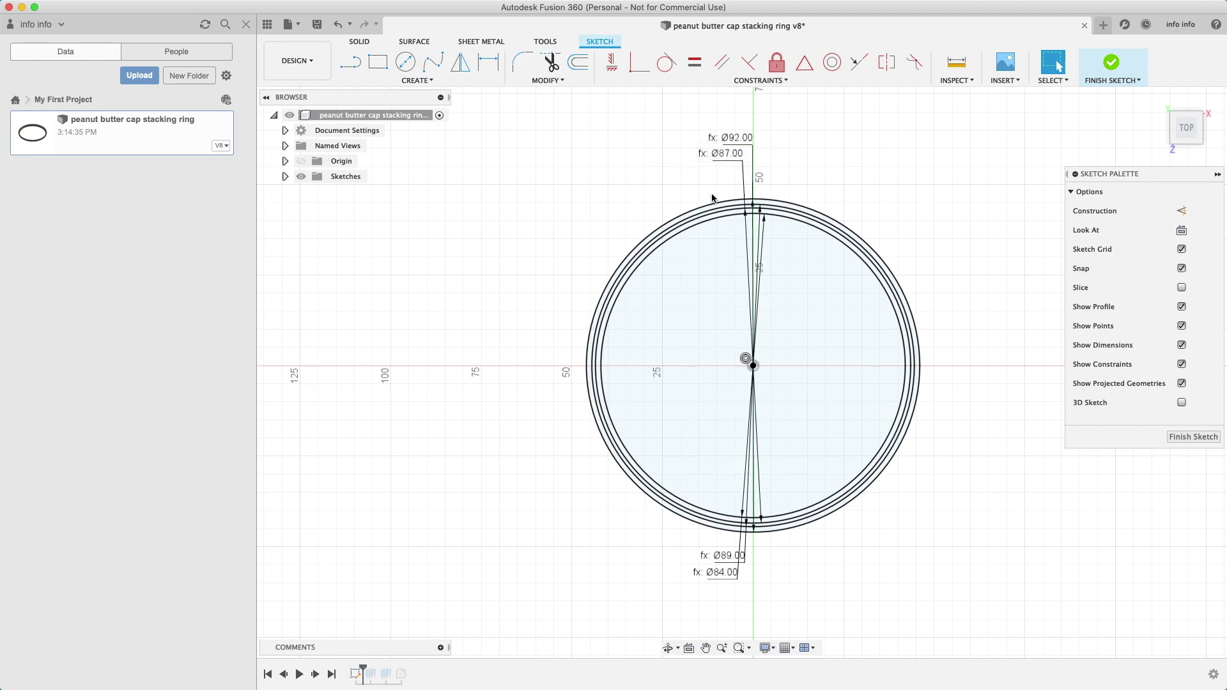
Confirm the Ø92, Ø87, Ø89 and Ø84 mm diameters are driven by their named parameters
double_click(734, 143)
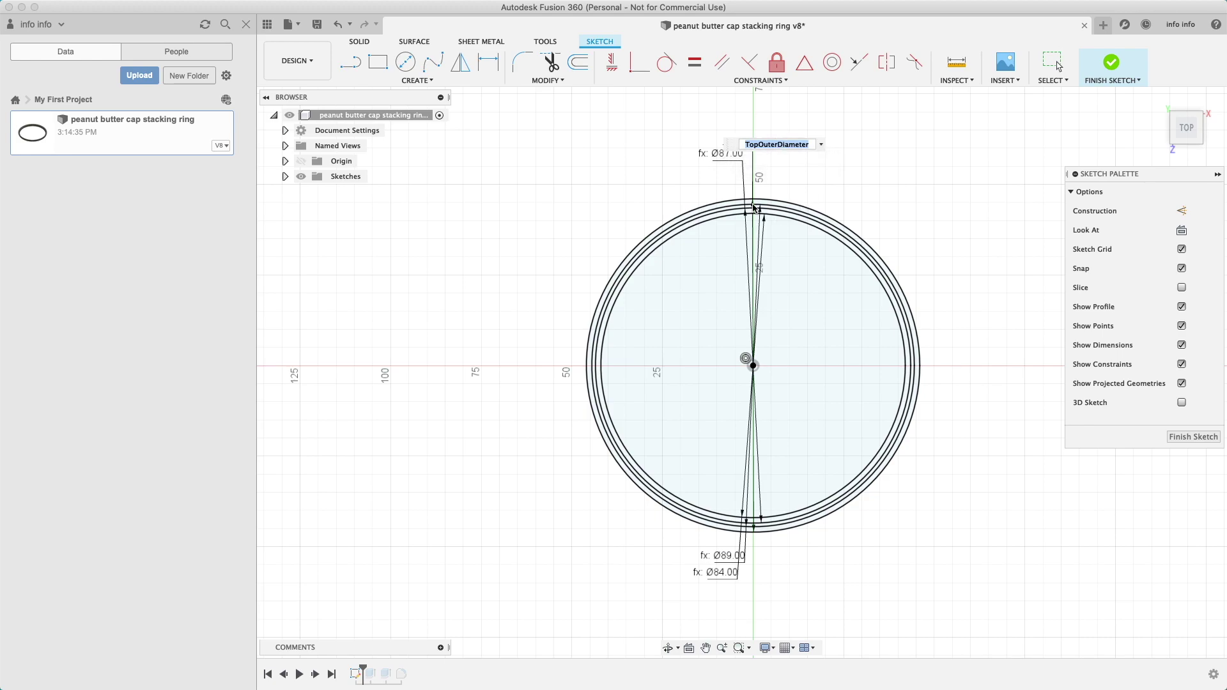
type("92")
key("Return")
double_click(717, 159)
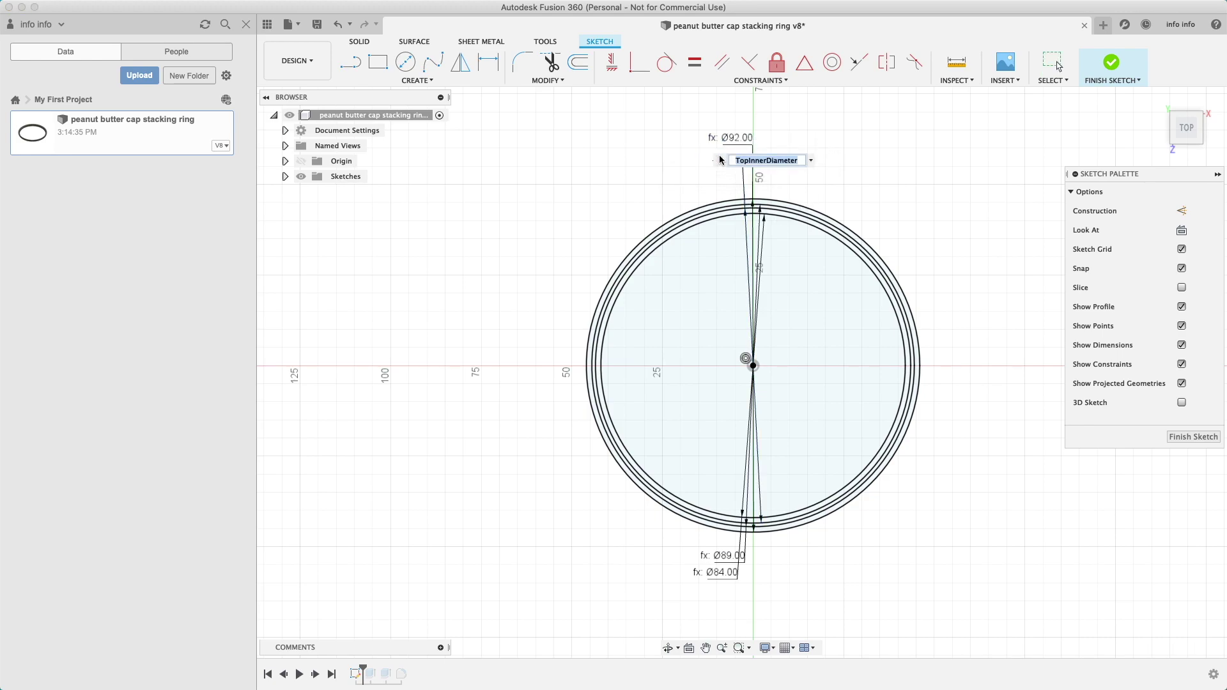
key("Return")
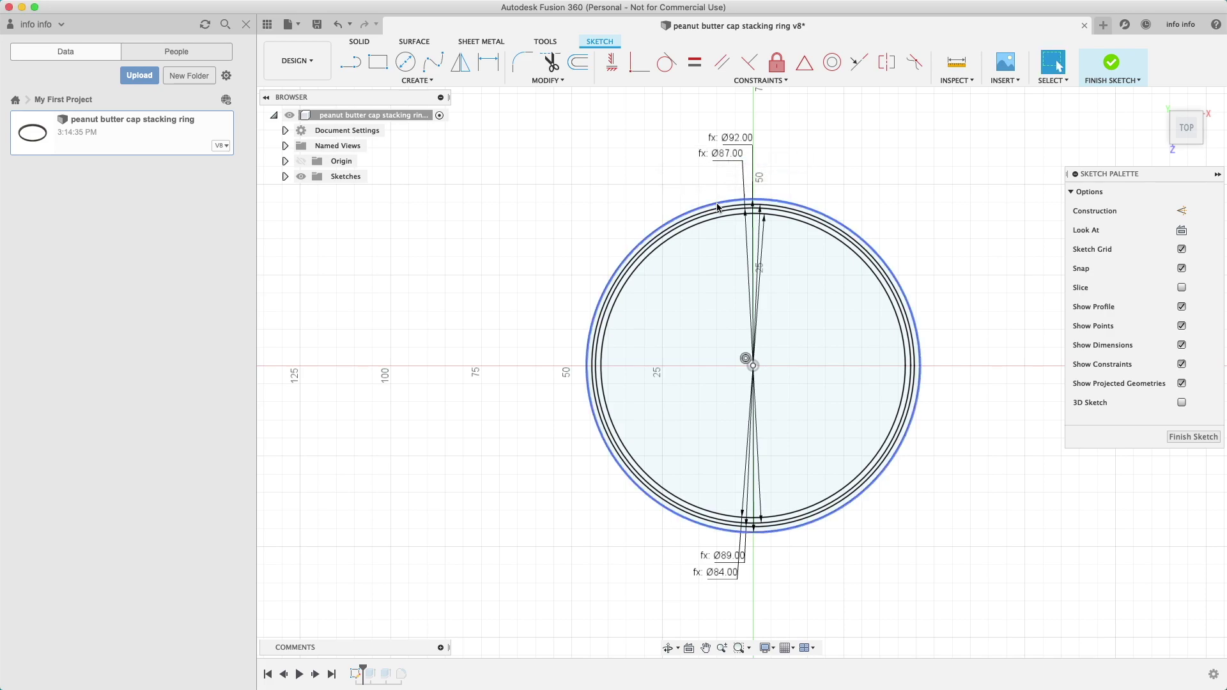
double_click(717, 558)
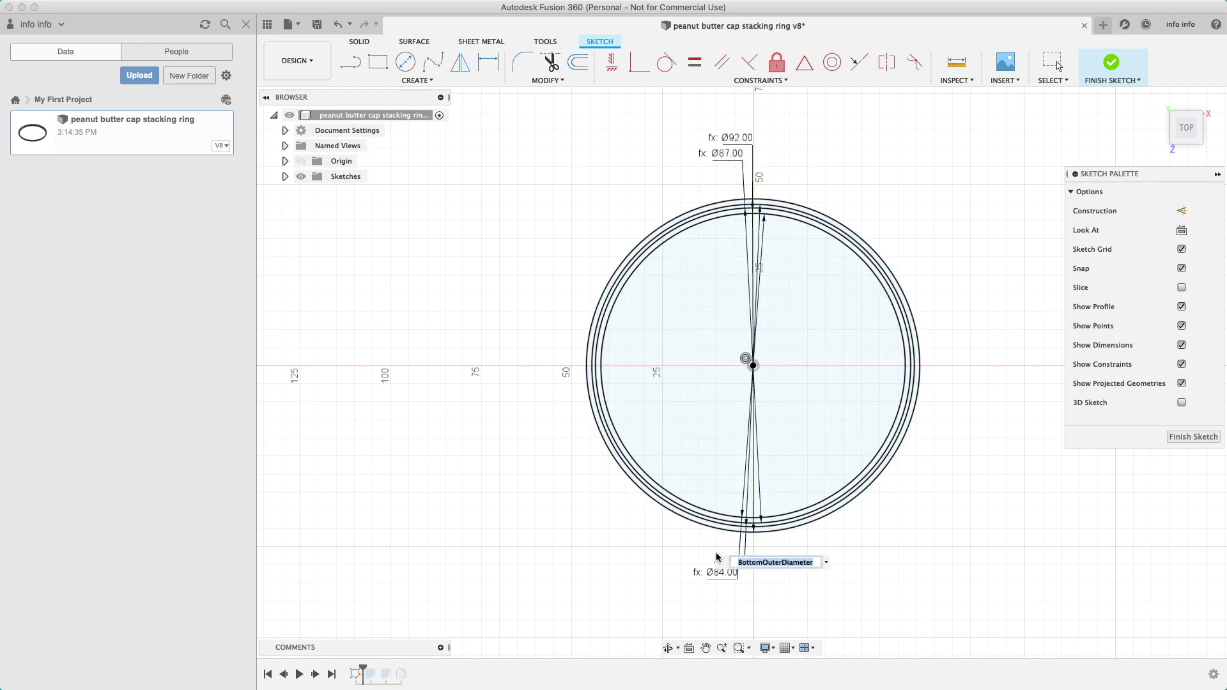
key("Return")
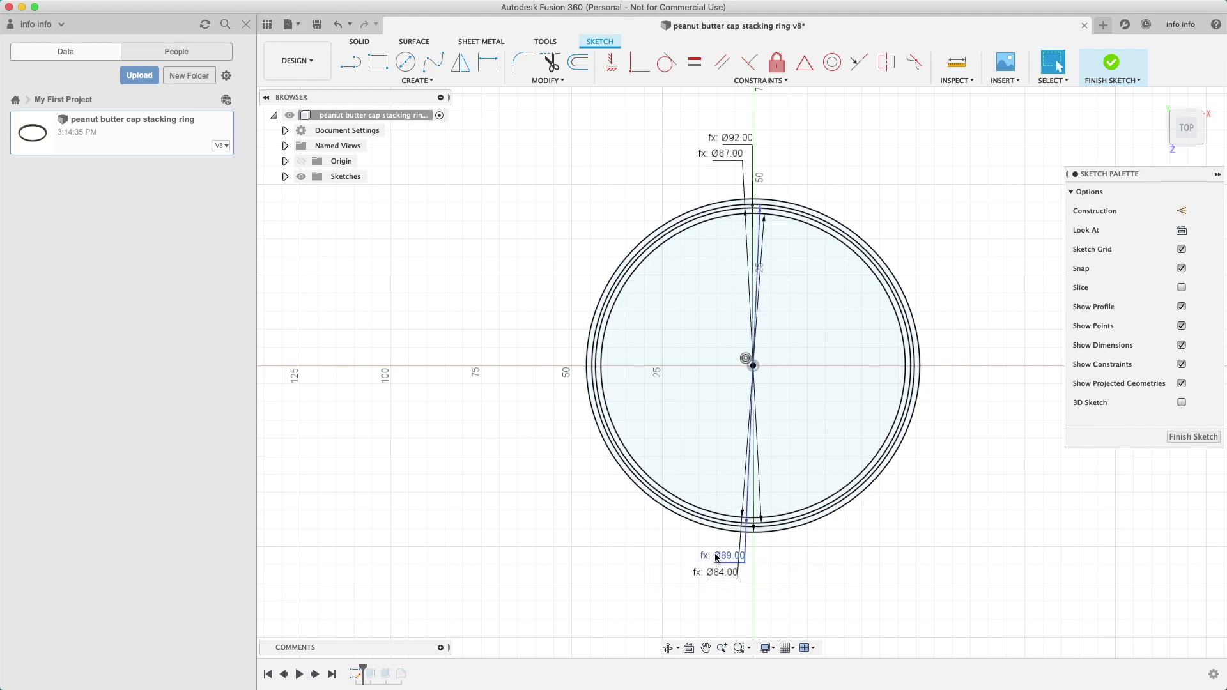
double_click(723, 575)
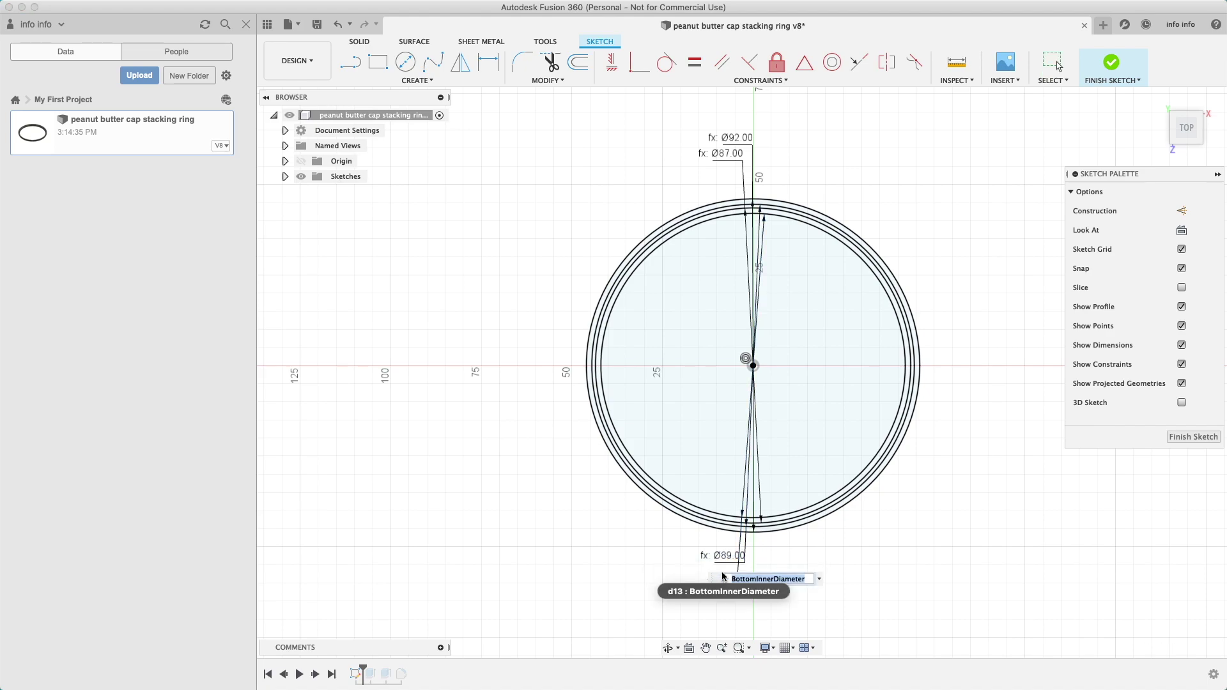
key("Return")
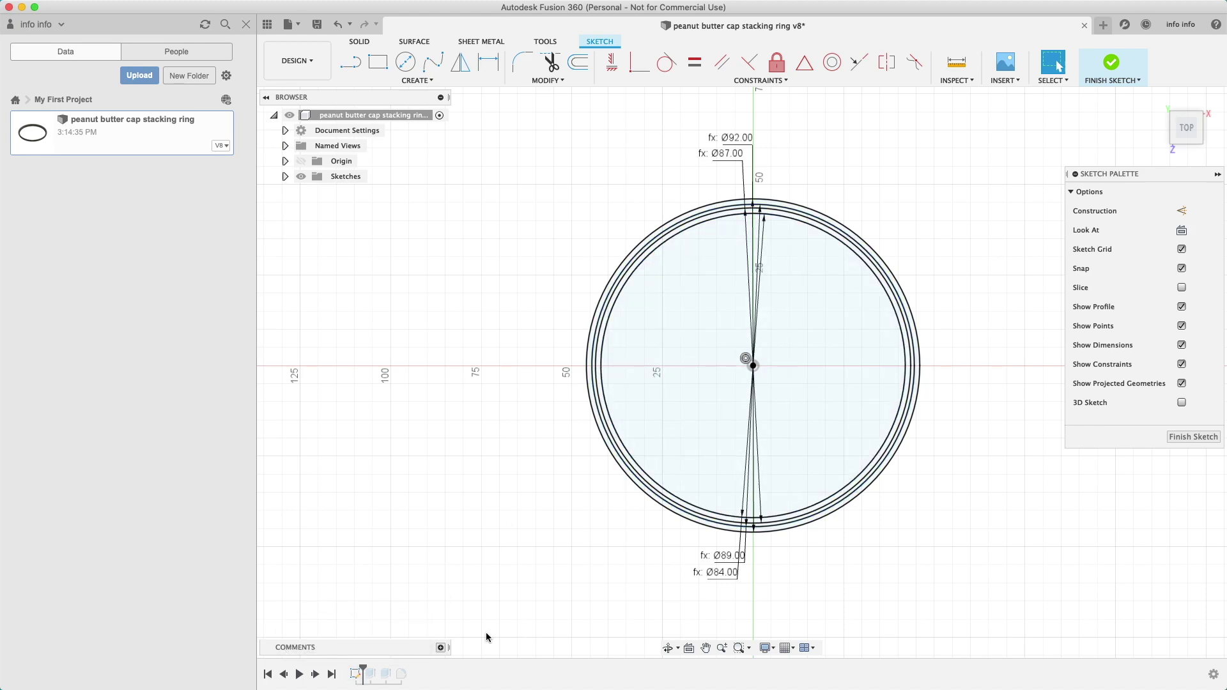
left_click(1191, 437)
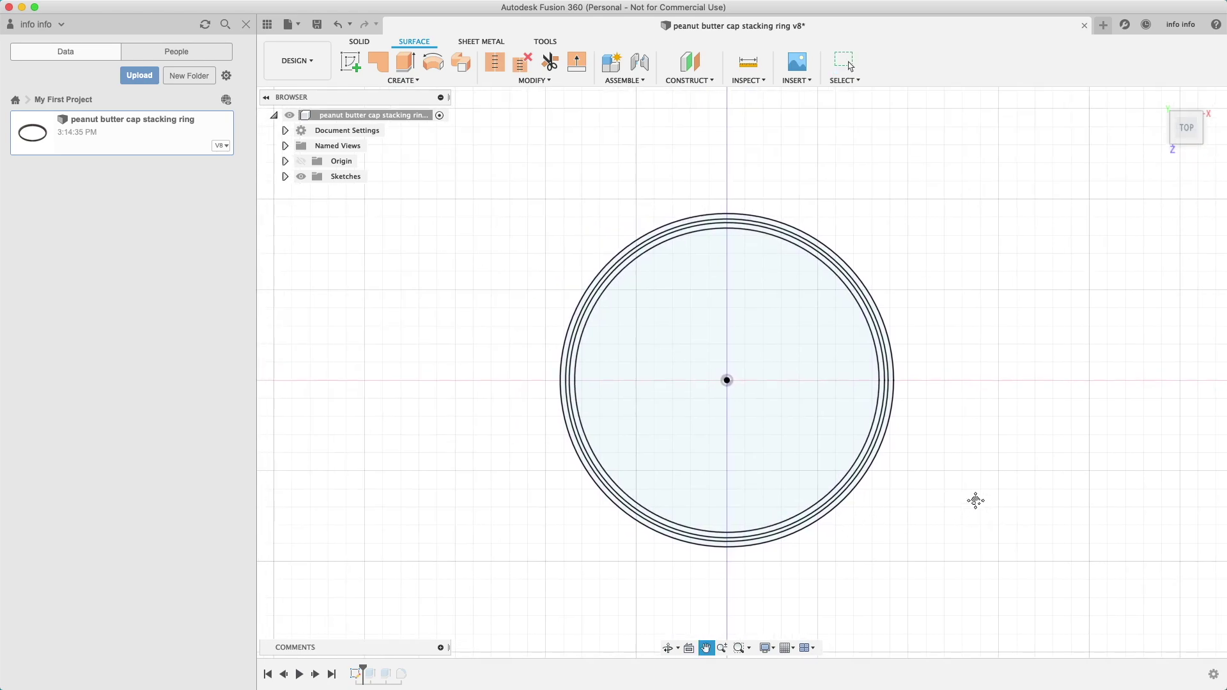
mouse_move(950, 512)
middle_mouse_down("shift")
mouse_move(902, 453)
mouse_move(719, 545)
middle_mouse_up("shift")
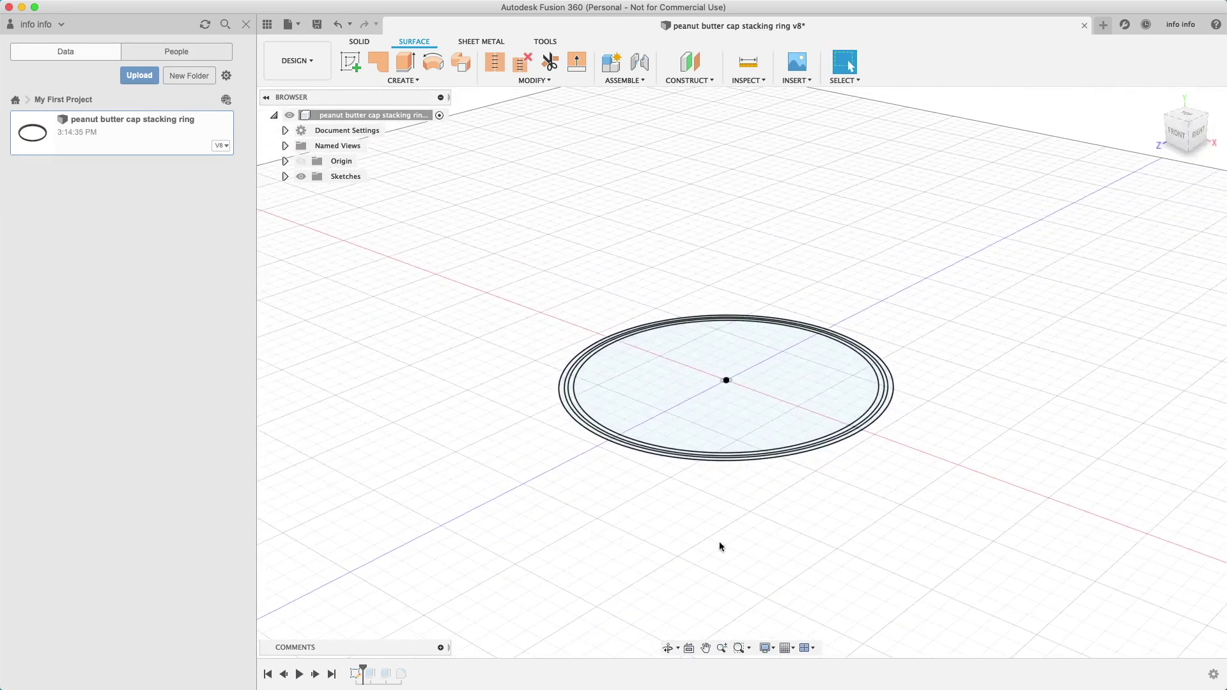
left_click(315, 675)
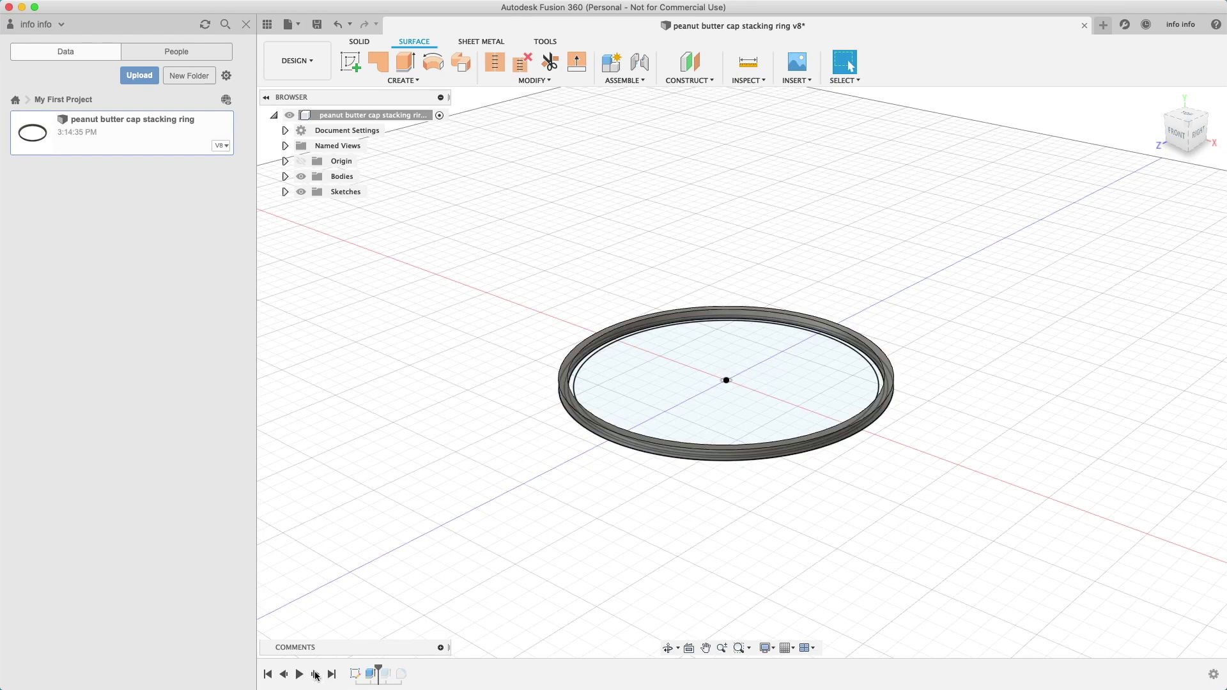
scroll(806, 395, "up", 5)
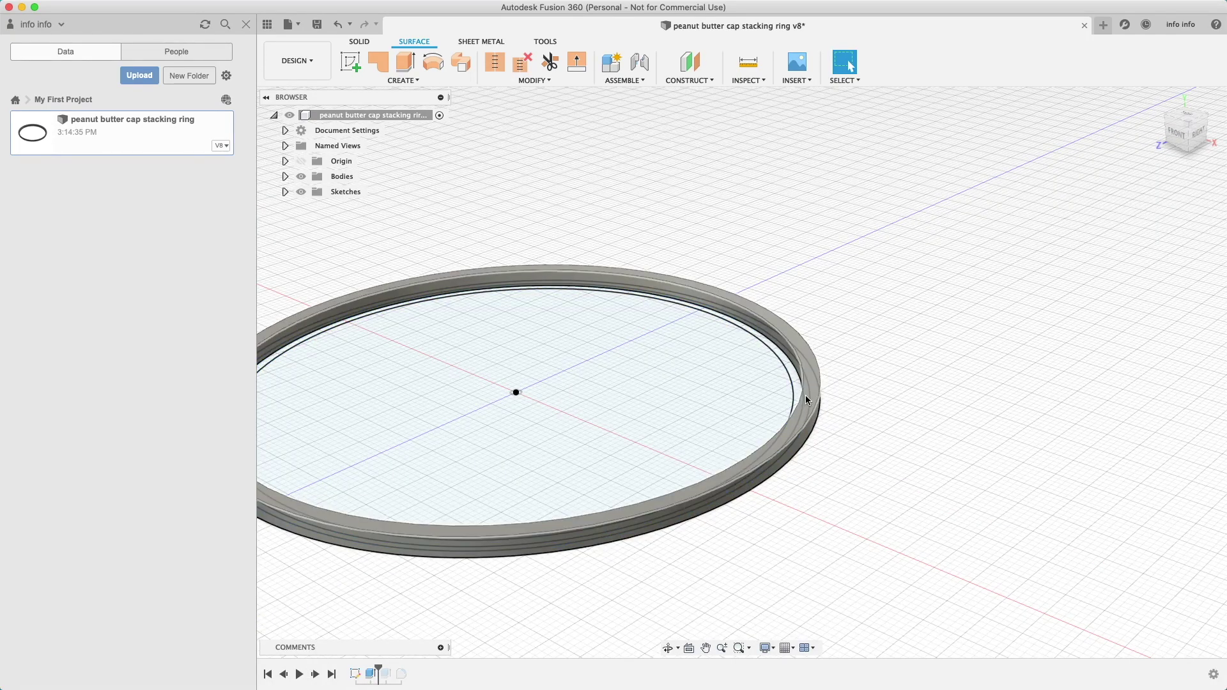
right_click(370, 674)
left_click(418, 542)
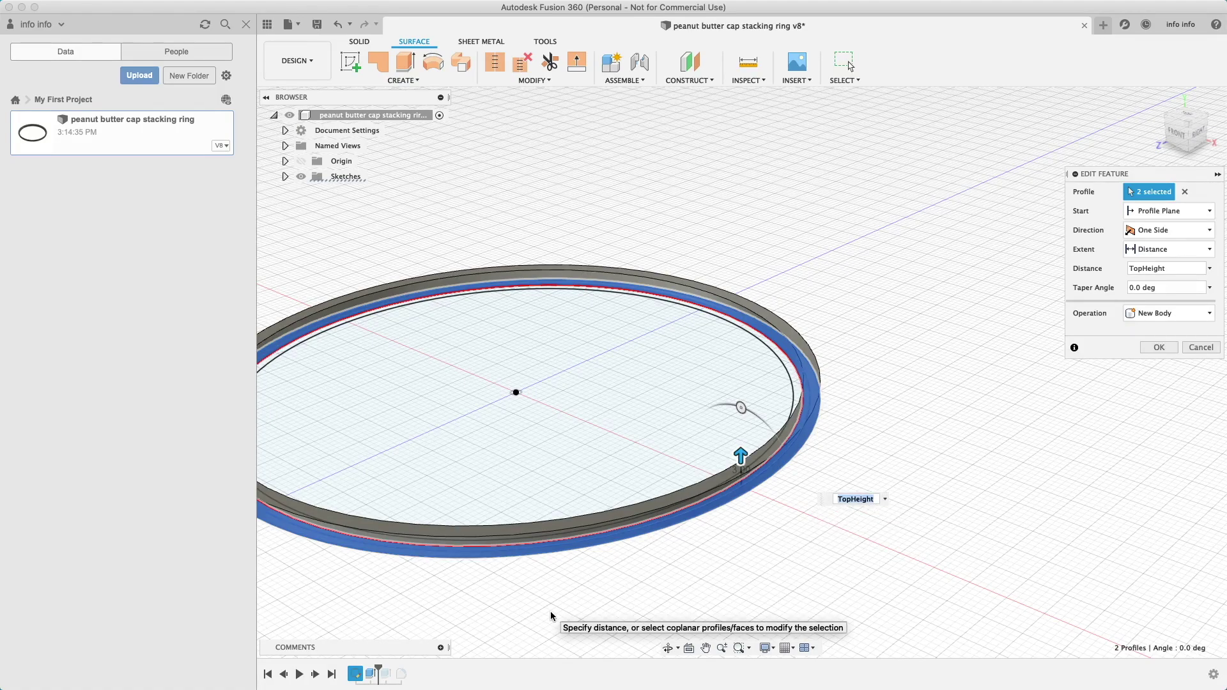
key("Return")
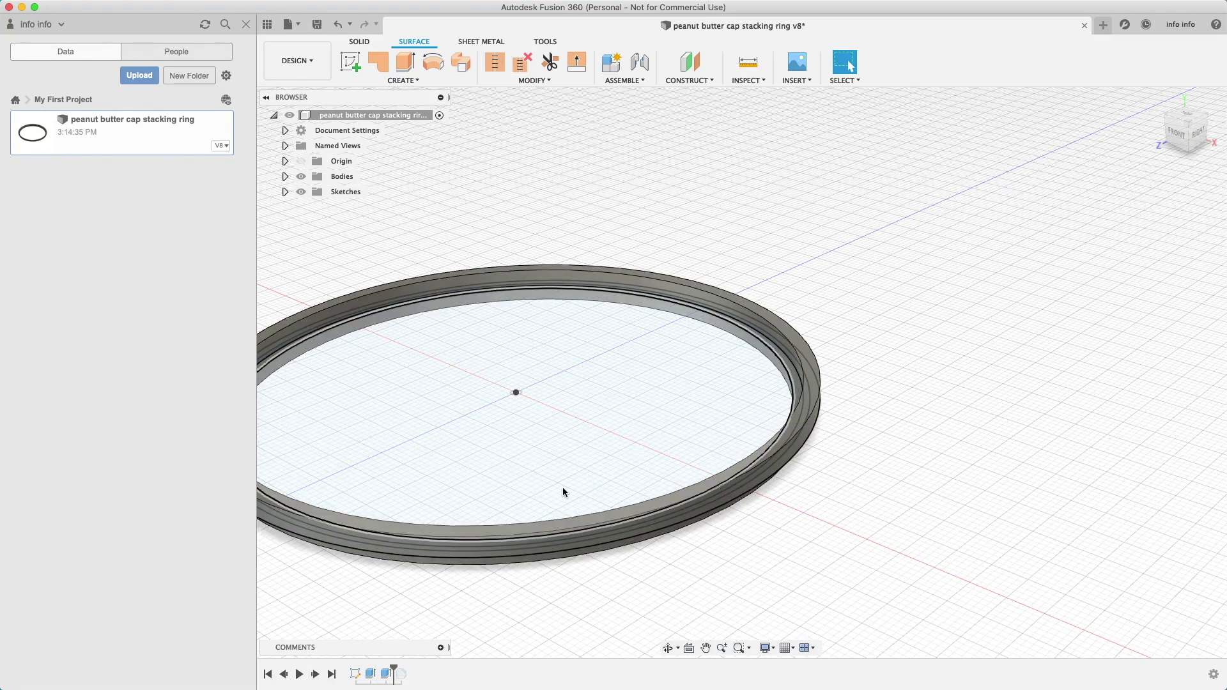
middle_click_drag(563, 487, 724, 413)
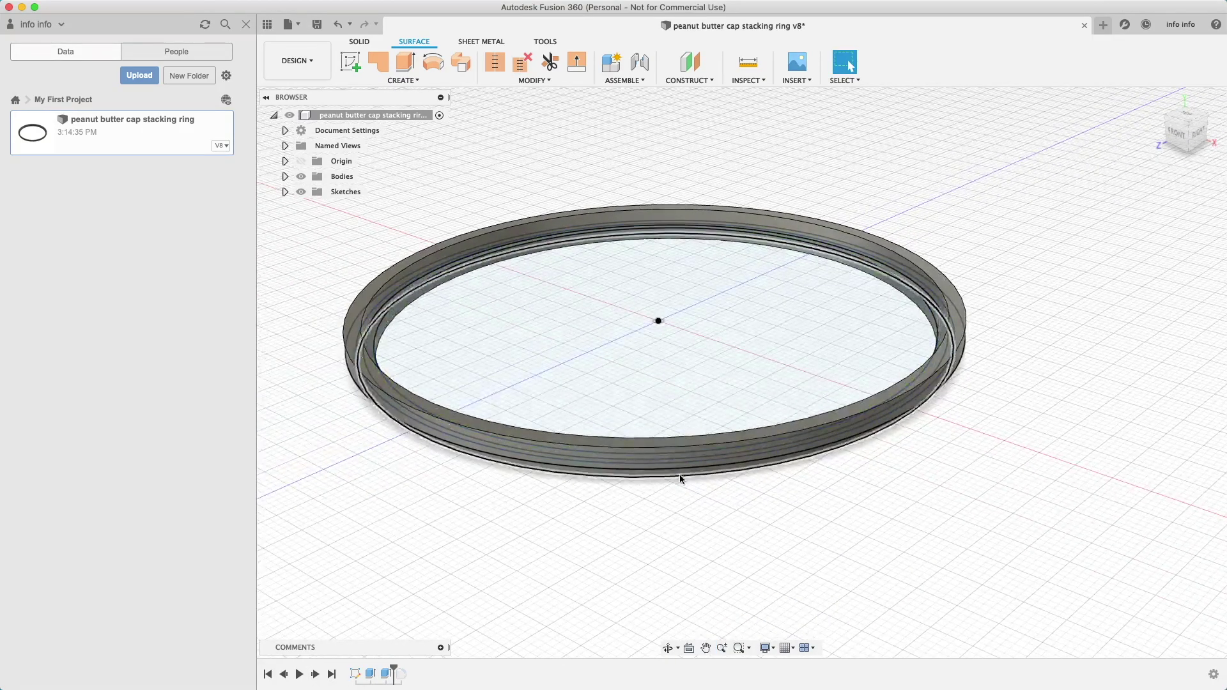
middle_click_drag(680, 480, 720, 444, "shift")
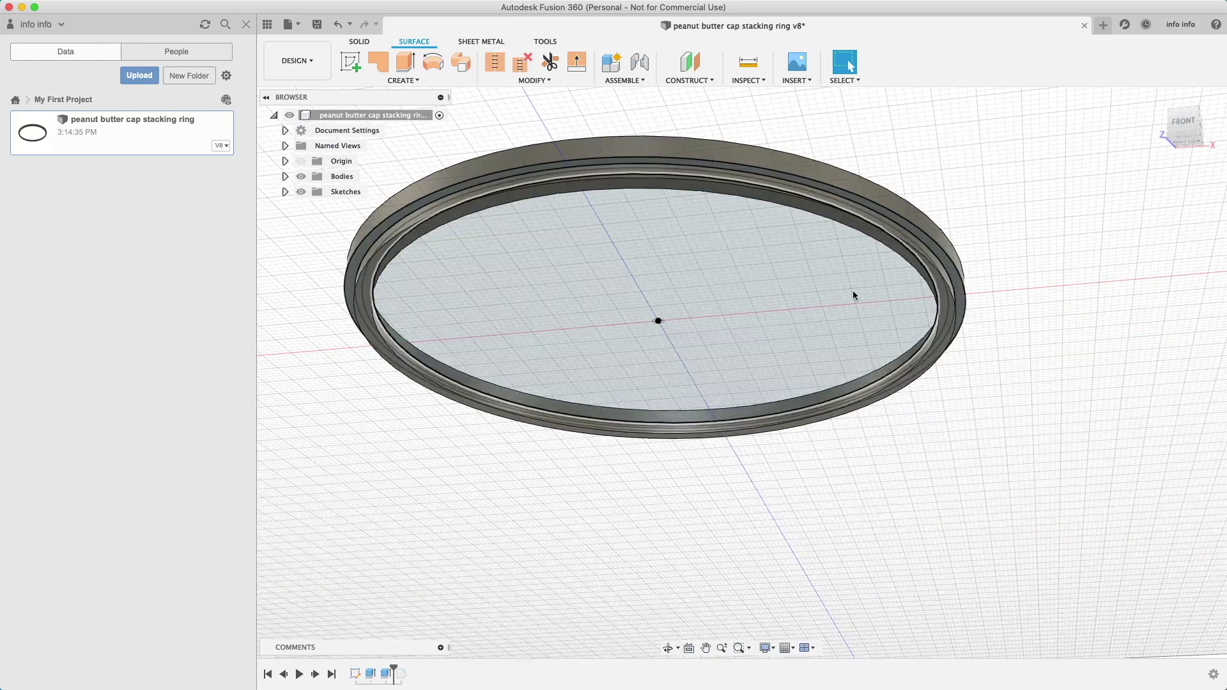
right_click(390, 674)
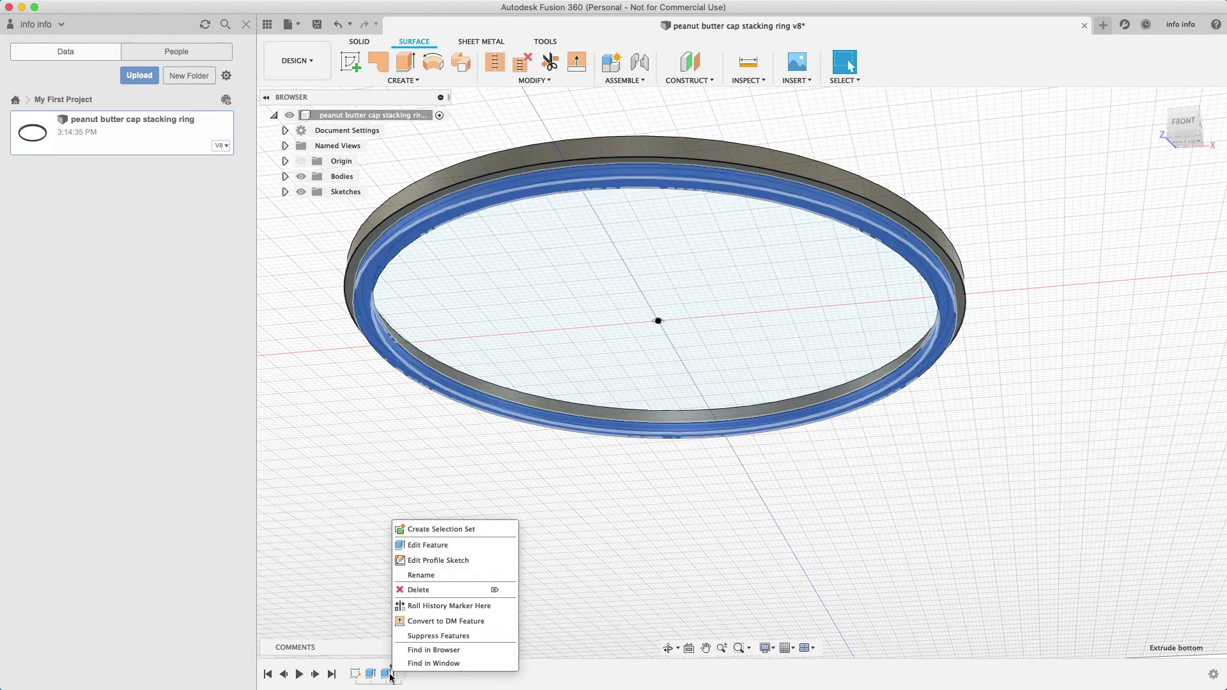
left_click(470, 545)
key("Return")
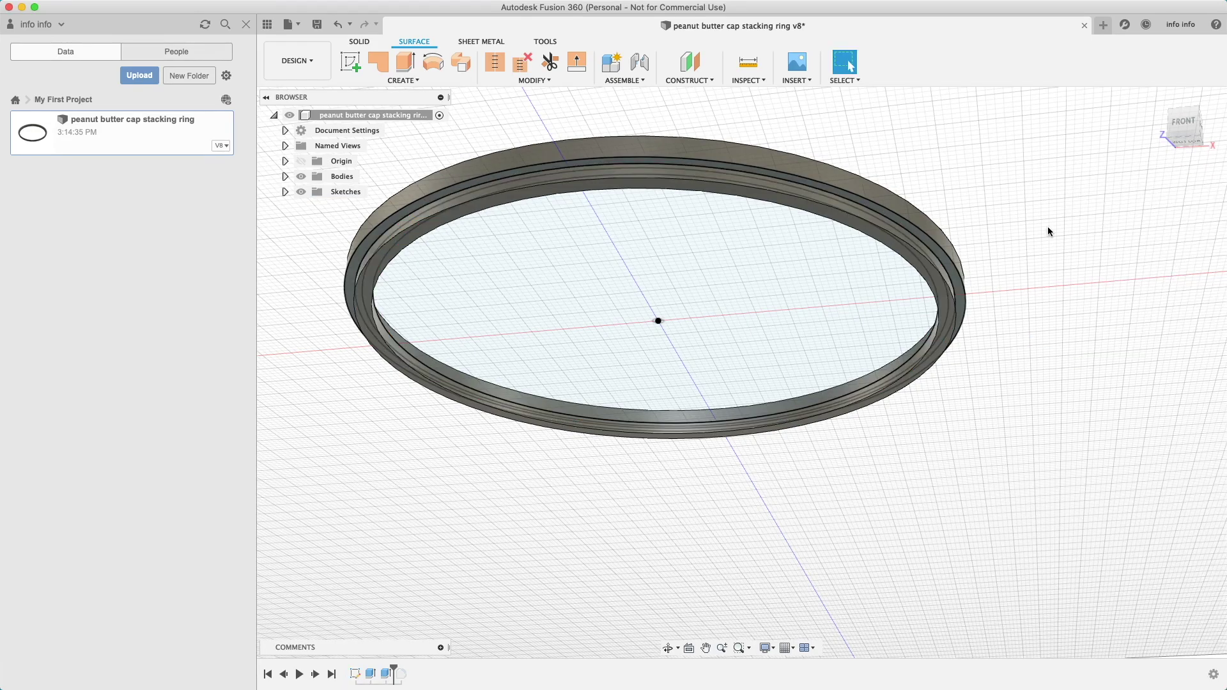
View the ring edge-on and roll the timeline forward to include the 'Fillet side' feature
middle_click_drag(1048, 230, 949, 319, "shift")
scroll(949, 319, "down", 5)
scroll(949, 320, "up", 8)
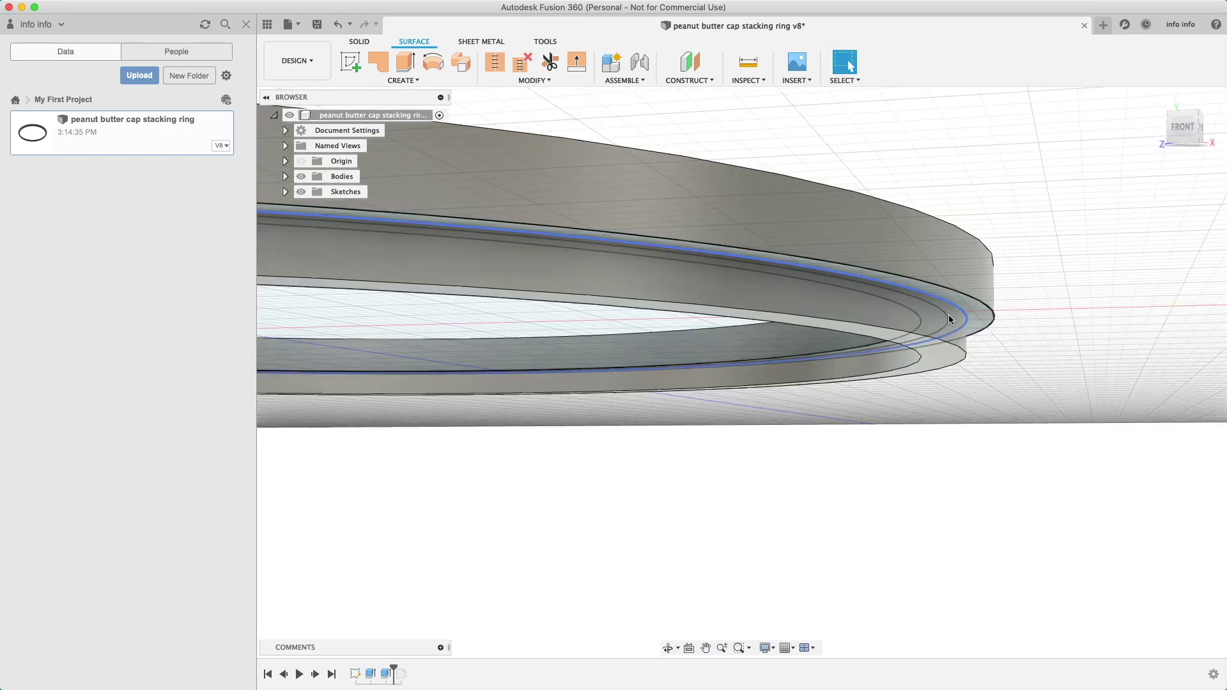
scroll(949, 319, "up", 3)
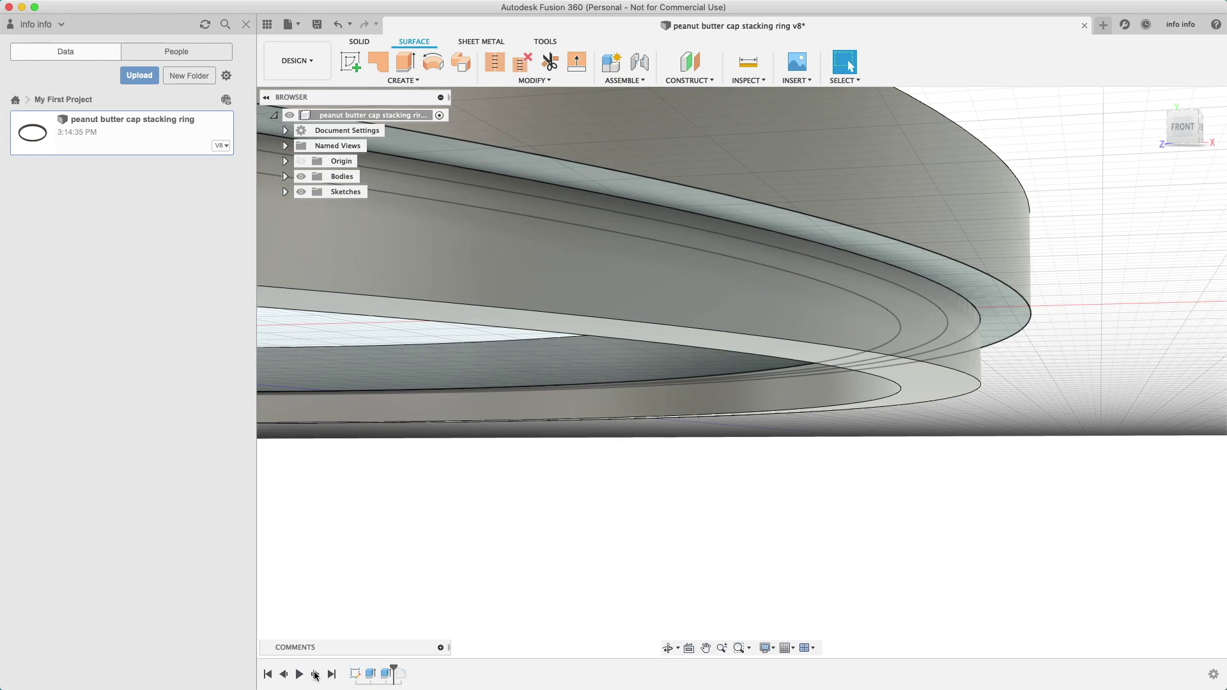
left_click(315, 675)
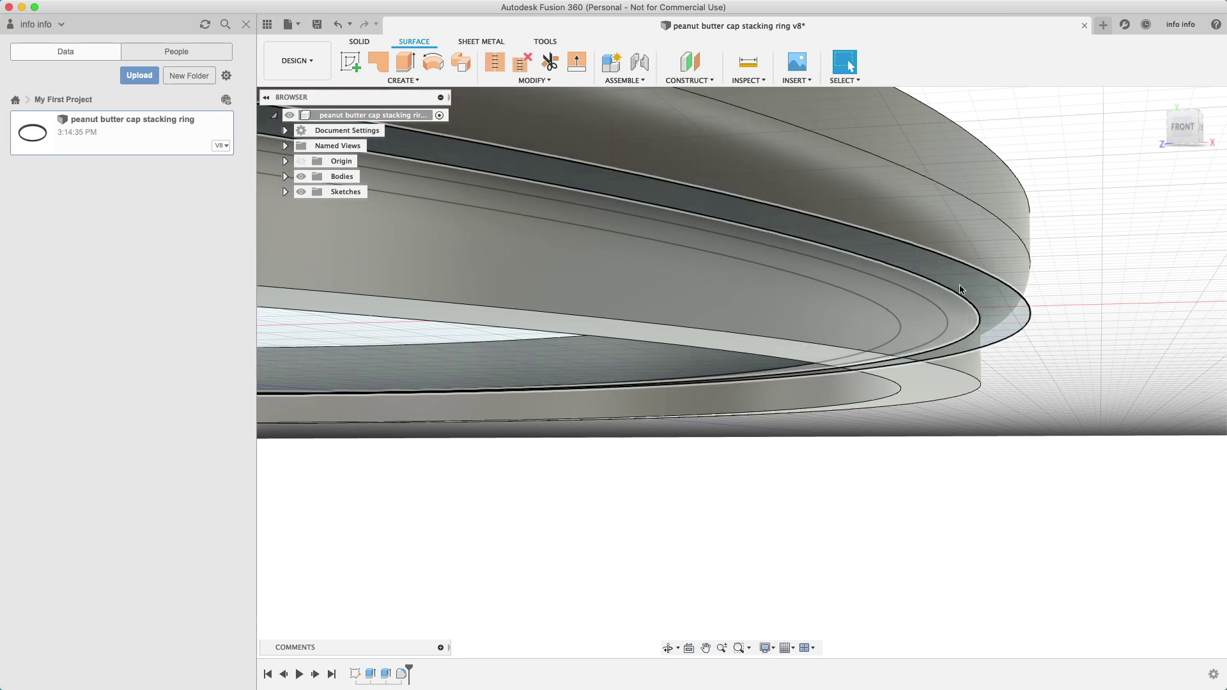
right_click(401, 678)
left_click(444, 564)
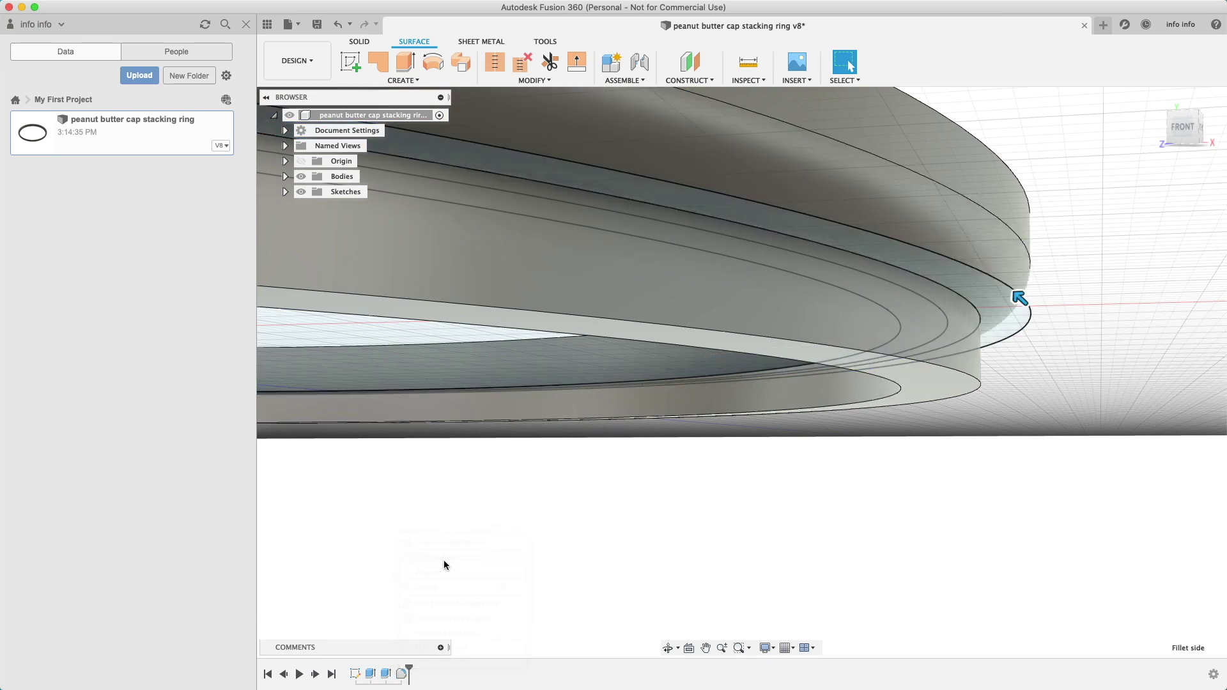
left_click(1088, 213)
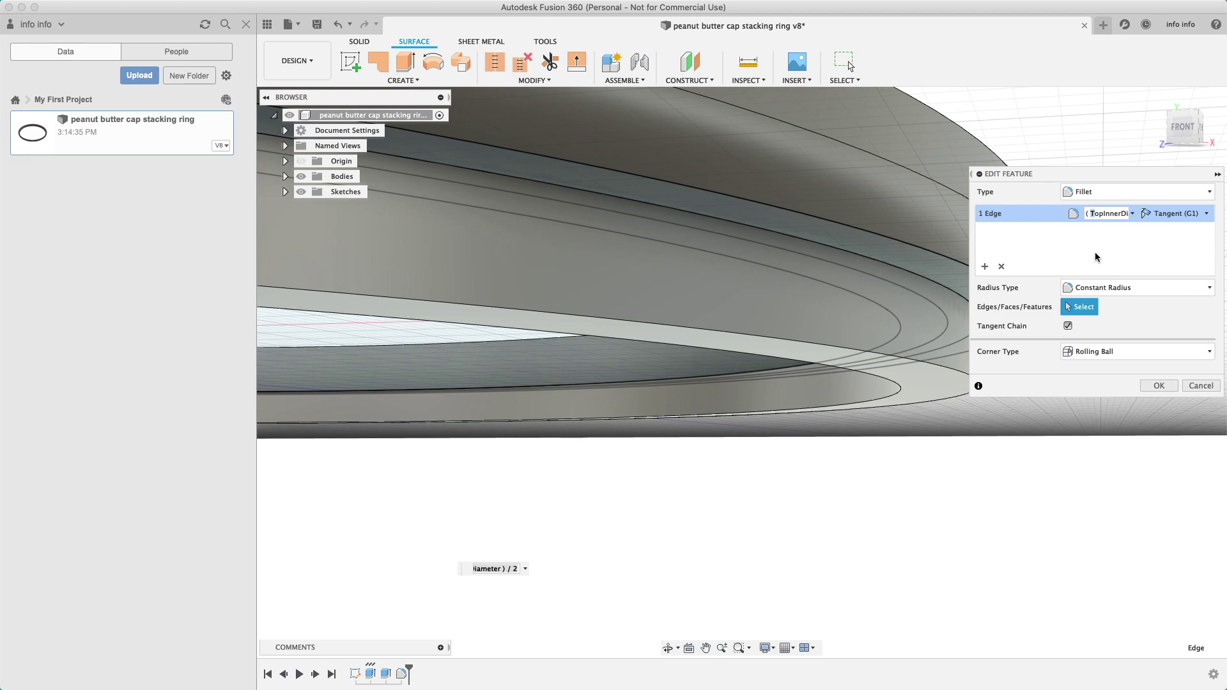
key("Right")
key("Right")
key("Right")
key("Right")
key("Right")
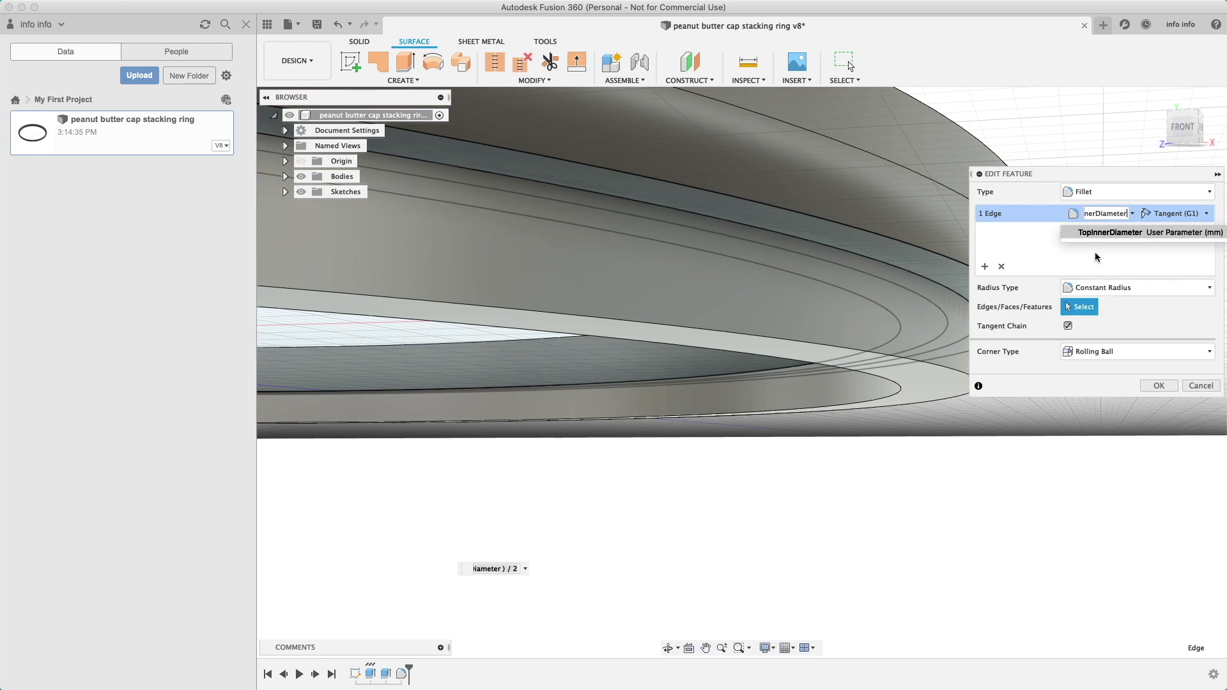
key("Right")
key("Right")
key("Right")
key("Right")
key("Right")
key("Right")
key("Right")
key("Right")
key("Right")
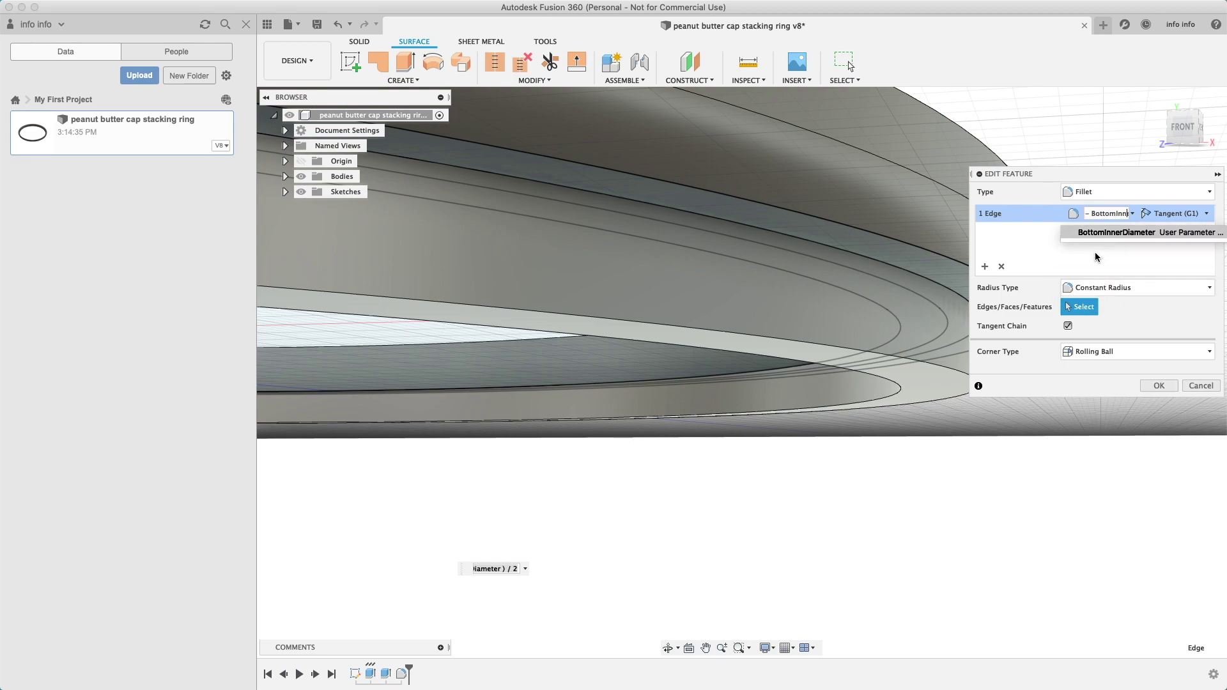
key("Right")
key("Right")
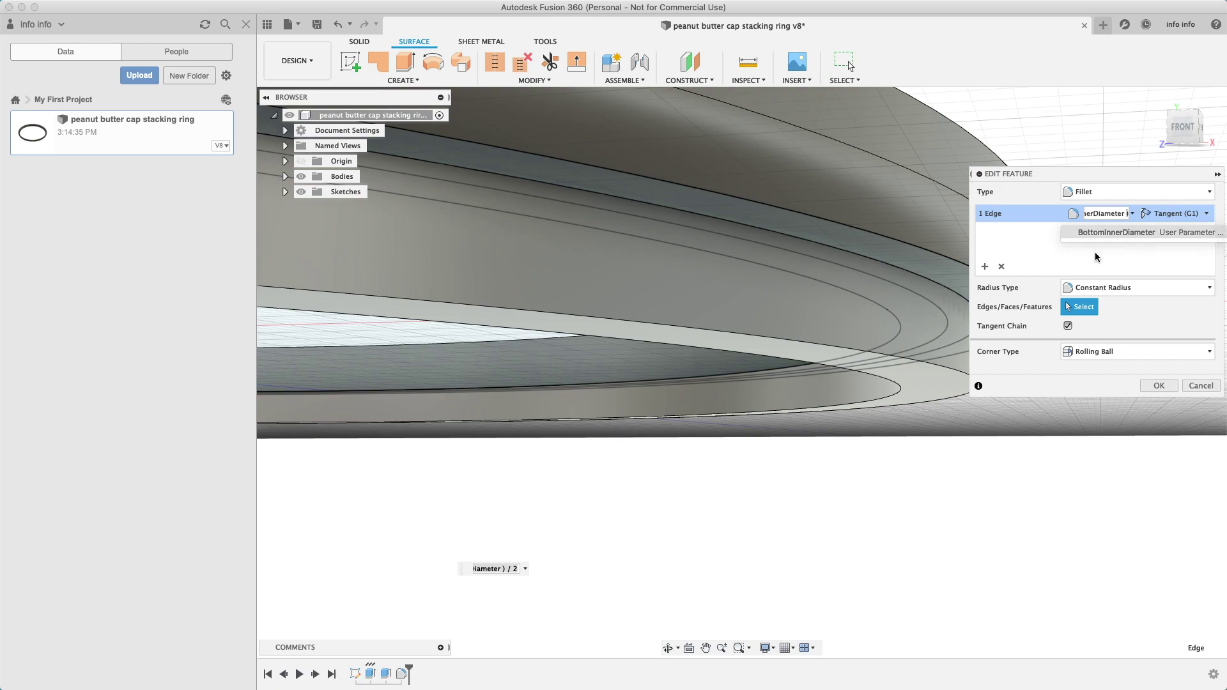
key("Right")
key("Right")
key("Right")
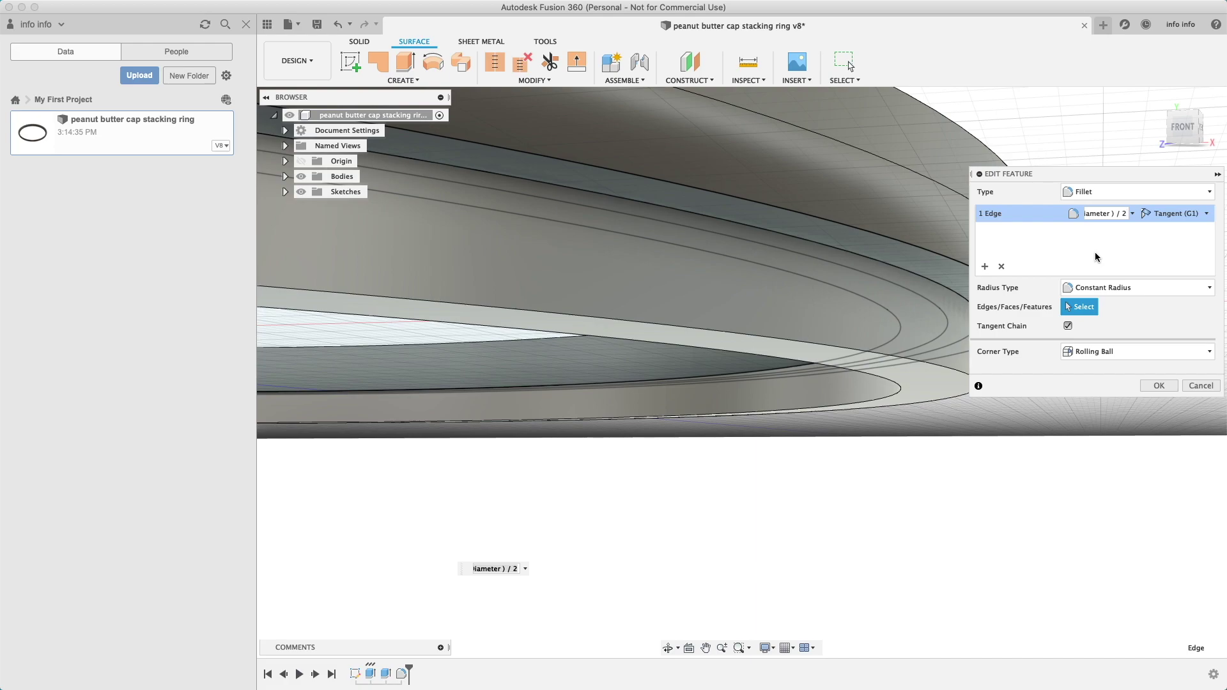
left_click(1202, 386)
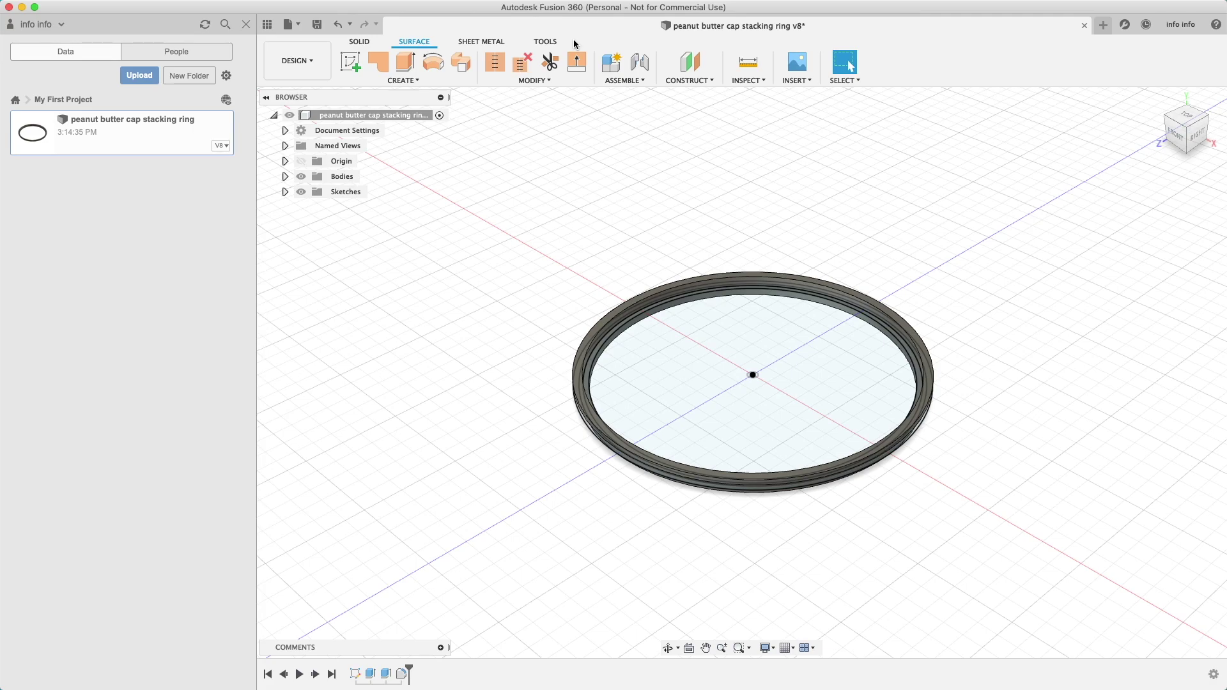
Send the ring body to Ultimaker Cura with Make > 3D Print
left_click(550, 44)
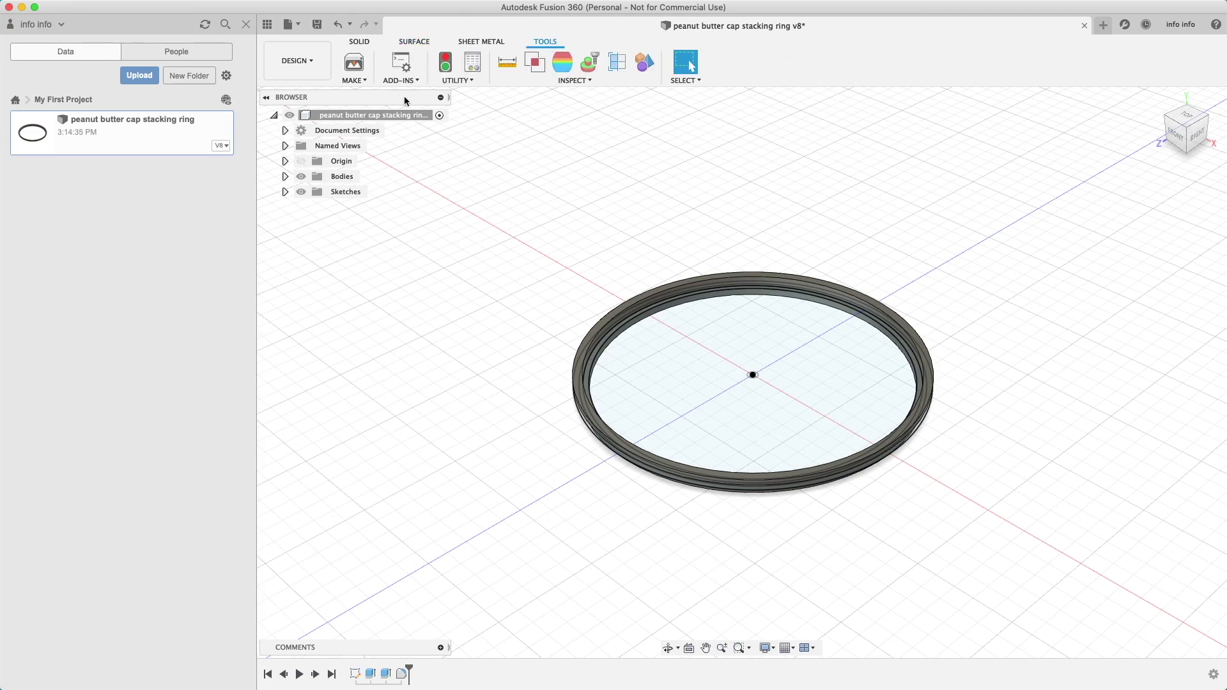
left_click(360, 82)
left_click(371, 92)
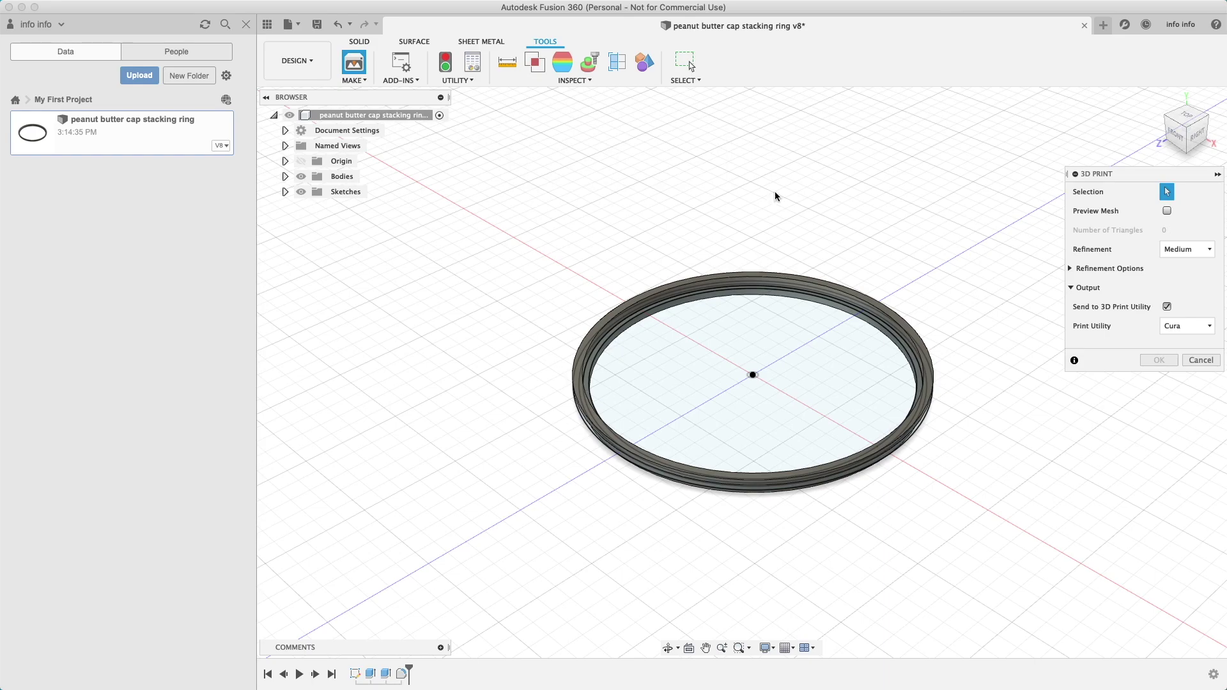
left_click(909, 334)
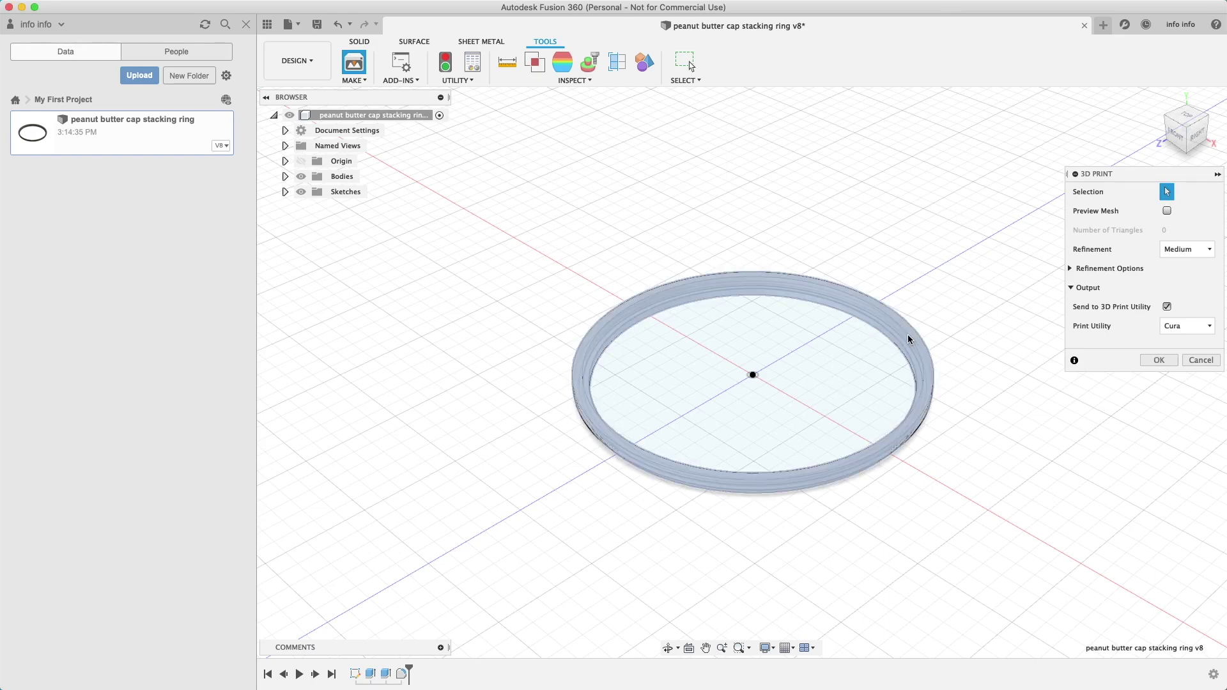
left_click(1166, 360)
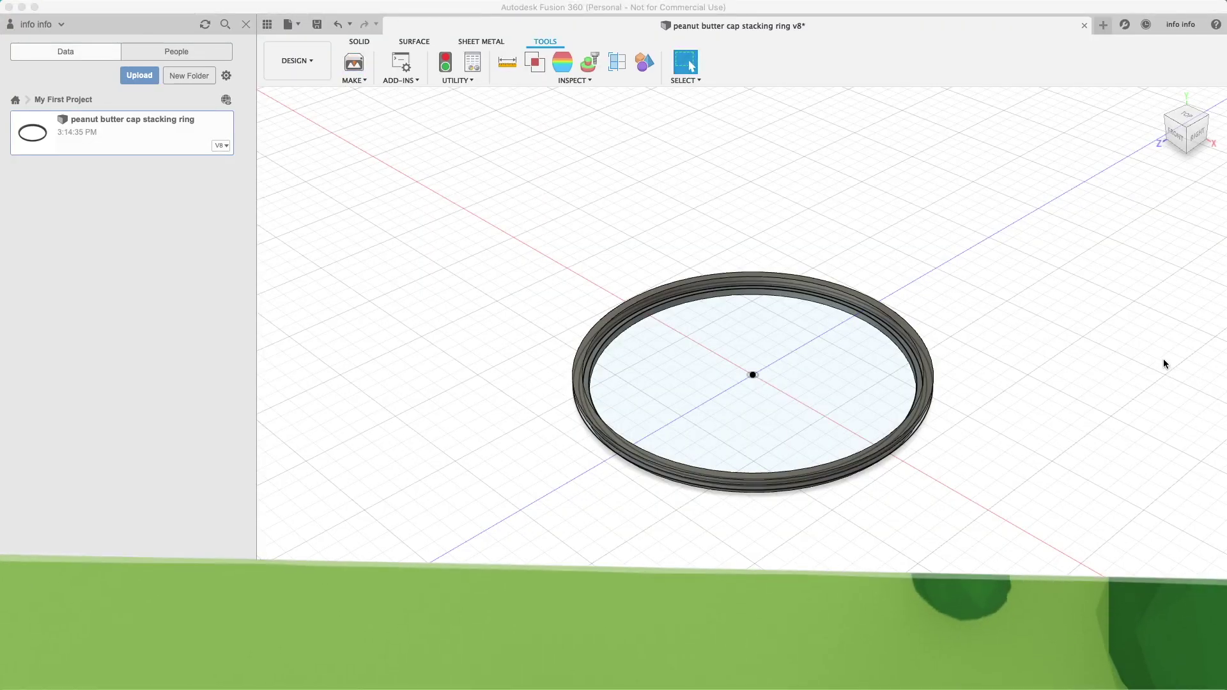
key("super+Tab")
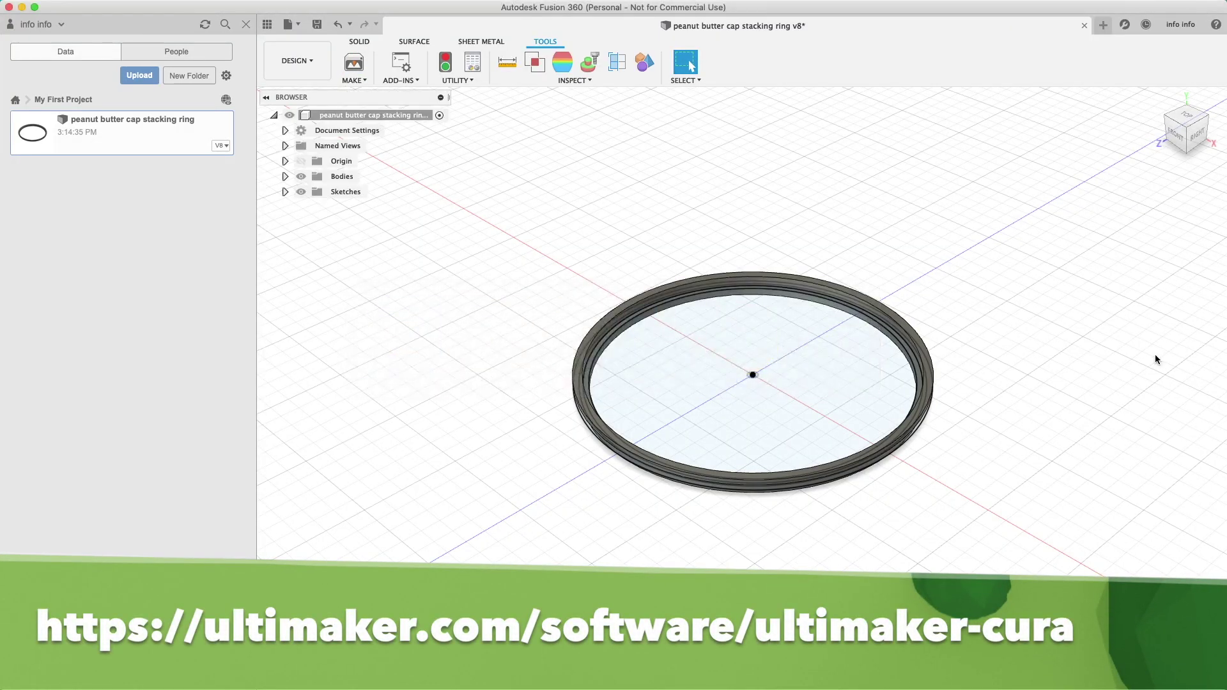
Rotate the ring in Cura to lie flat at 92 × 92 × 5 mm, then deselect it
key("super+Tab")
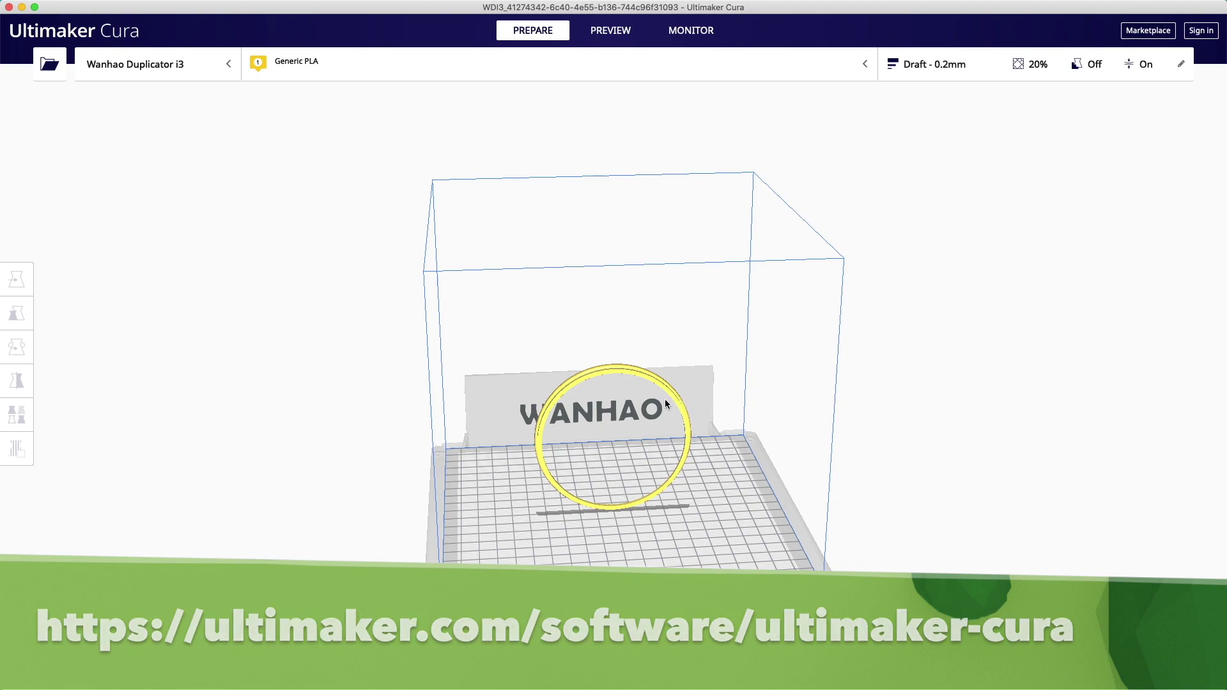
key("r")
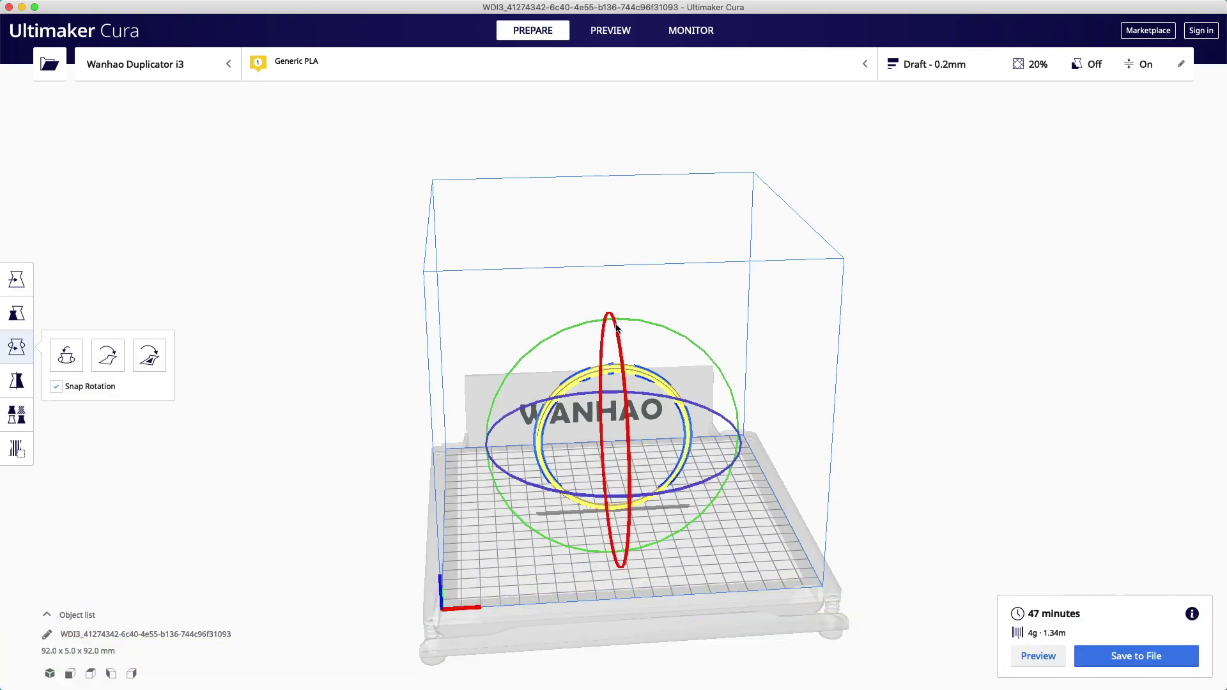
left_click_drag(628, 370, 621, 502)
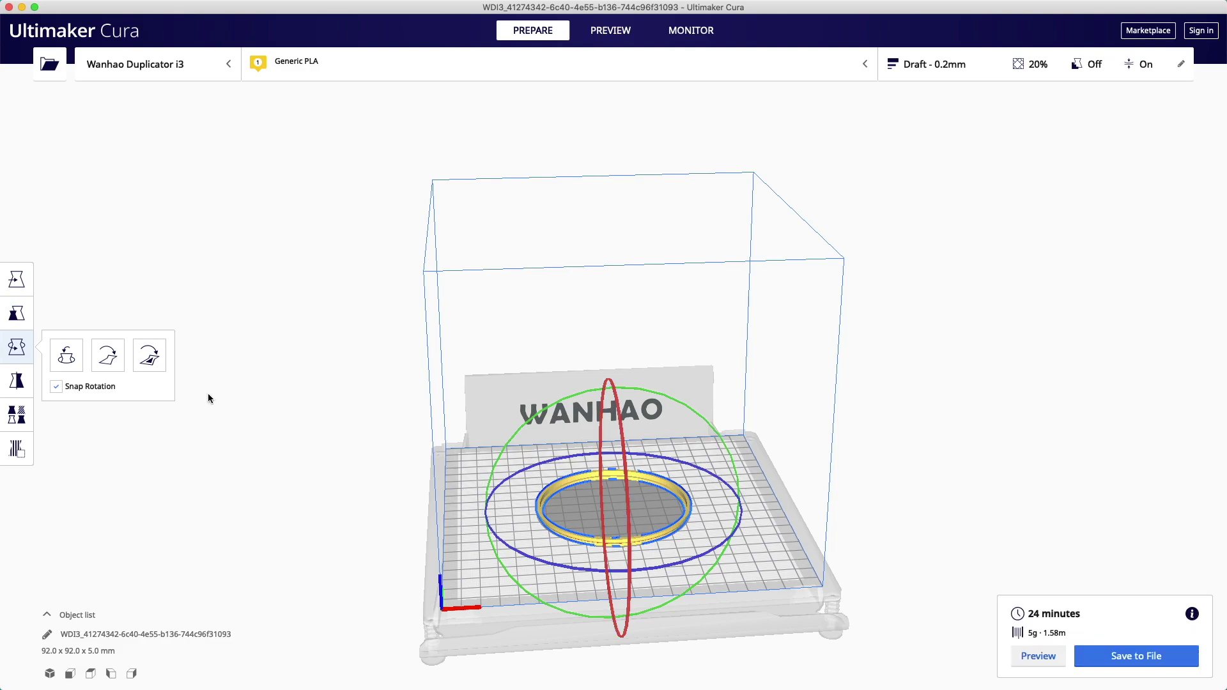
left_click(16, 313)
key("Escape")
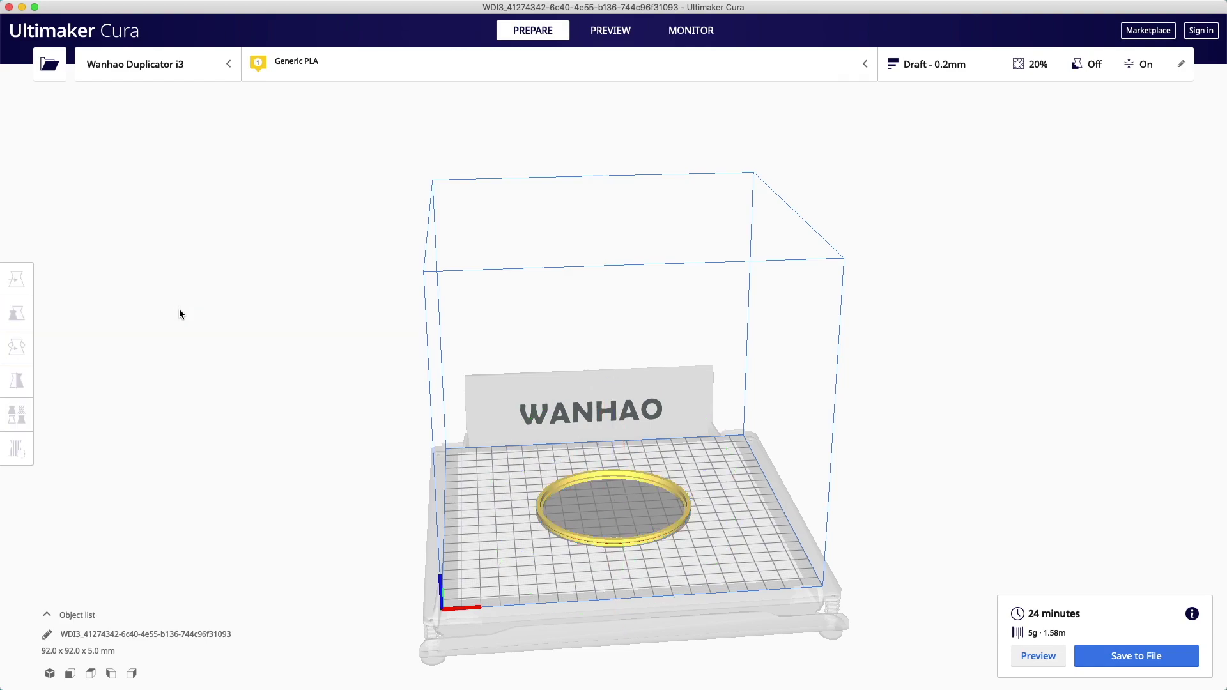
Scale the ring uniformly to 101% (92.9 × 92.9 × 5.1 mm) and show the detailed print settings
left_click(556, 528)
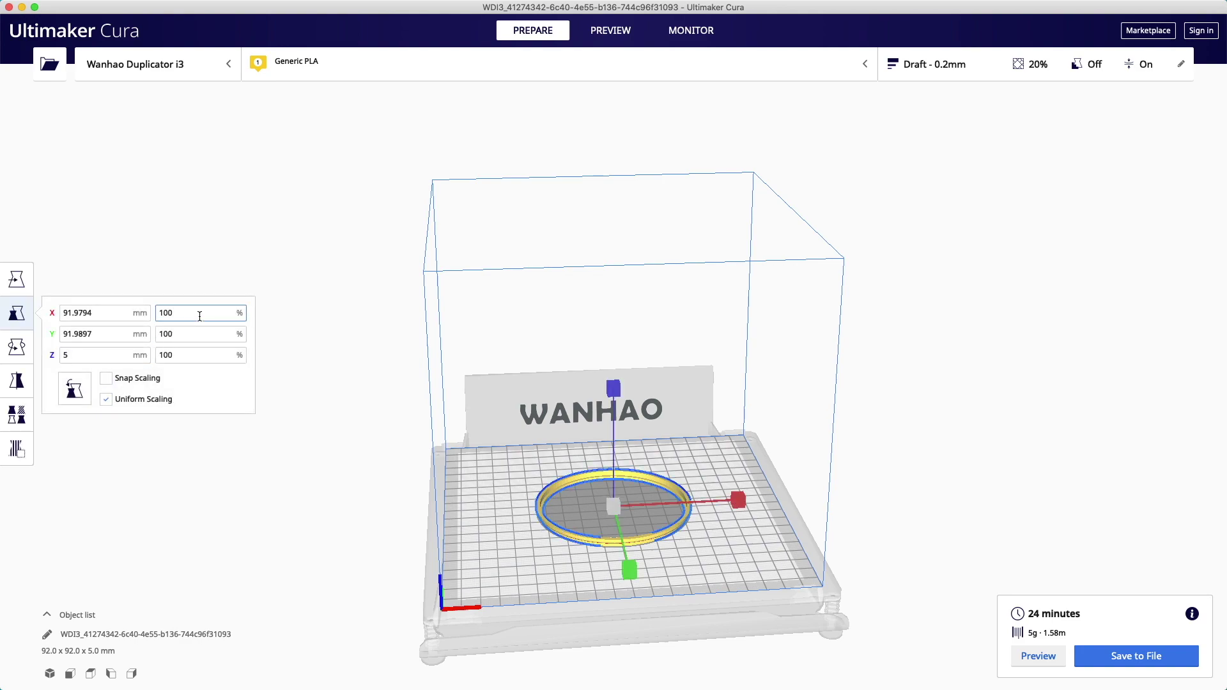
key("Return")
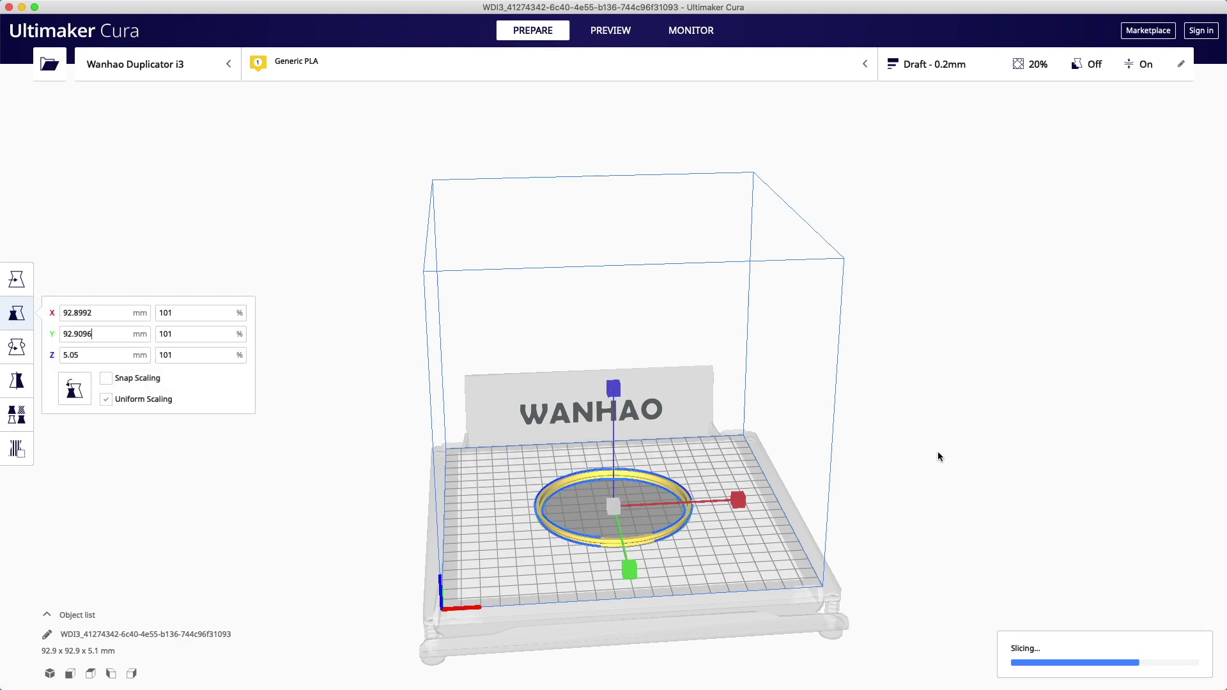
left_click(938, 457)
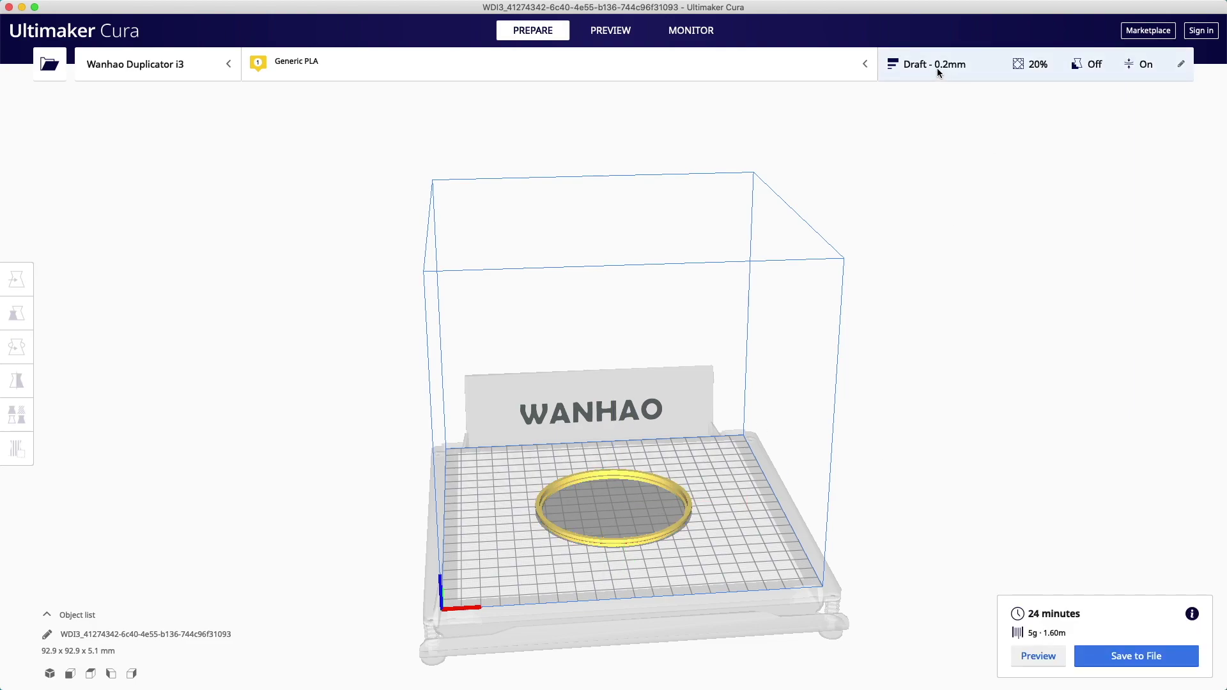
left_click(1180, 67)
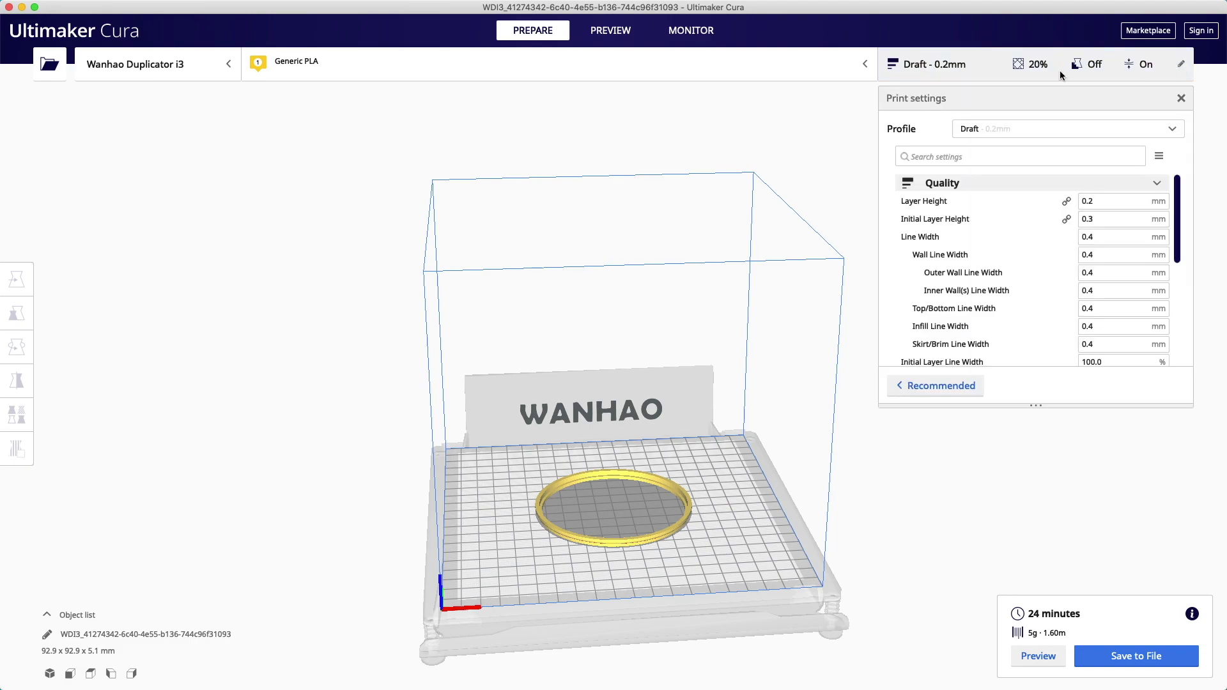